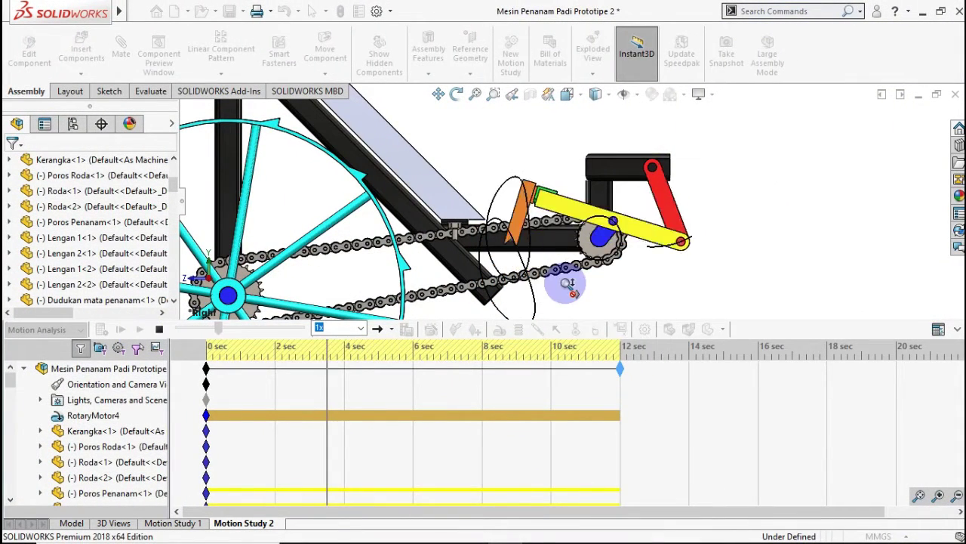
Return to the Mesin Penanam Padi Prototipe 2 assembly view after the 12-second animation.
{"action": "scroll", "coordinate": [567, 283], "scroll_direction": "up", "scroll_amount": 2}
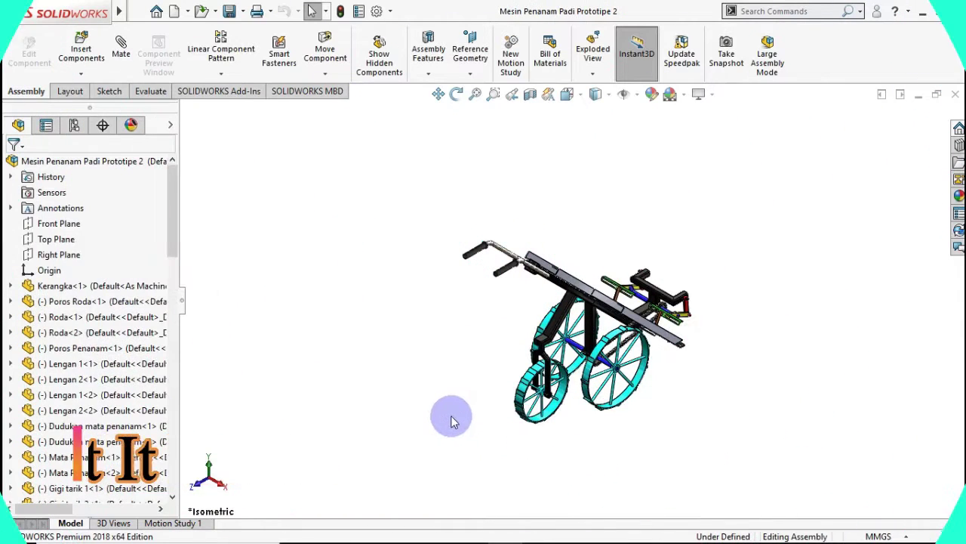
Zoom in and orbit to a side view of the chain drive and planting linkage.
{"action": "left_click_drag", "start_coordinate": [457, 440], "coordinate": [297, 367]}
{"action": "left_click_drag", "start_coordinate": [277, 323], "coordinate": [460, 467]}
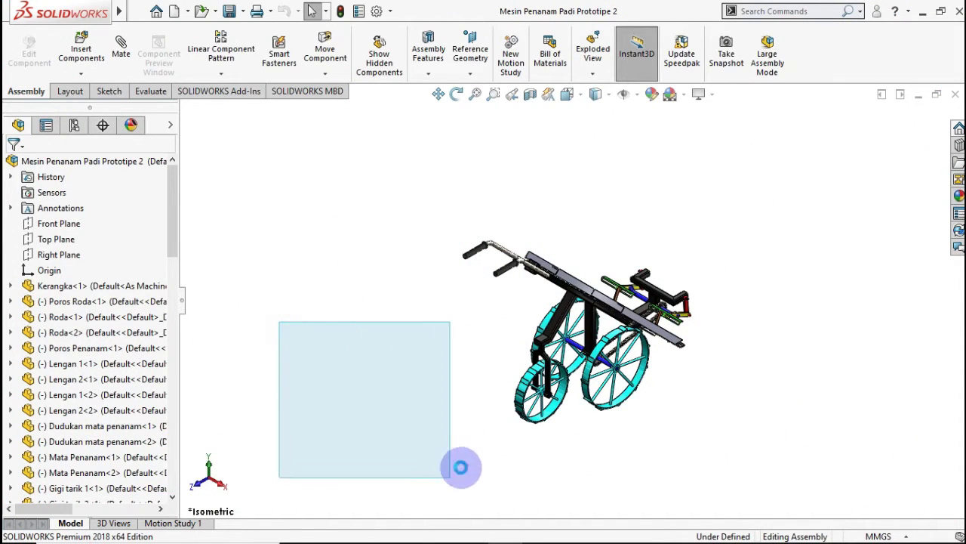
{"action": "scroll", "coordinate": [472, 343], "scroll_direction": "down", "scroll_amount": 2}
{"action": "scroll", "coordinate": [470, 343], "scroll_direction": "down", "scroll_amount": 3}
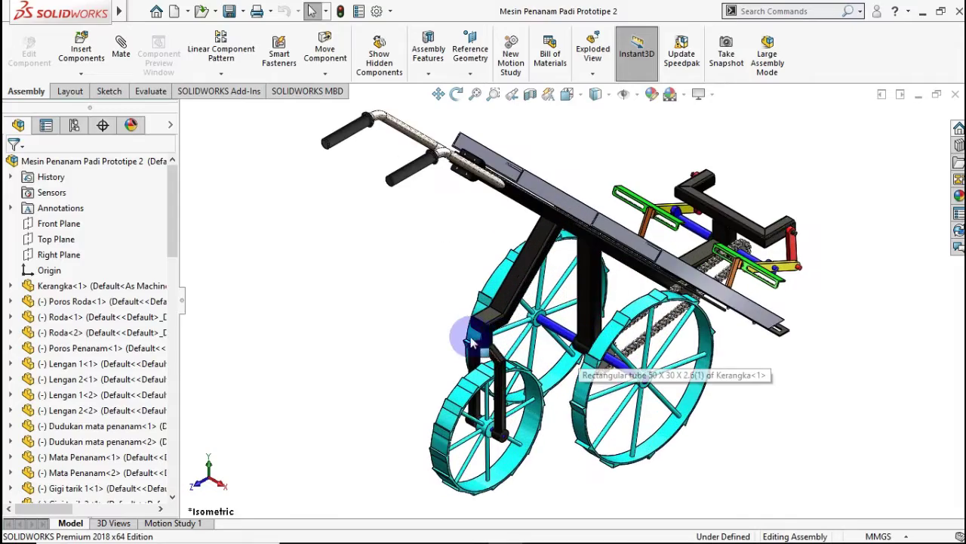
{"action": "mouse_move", "coordinate": [421, 317]}
{"action": "middle_mouse_down"}
{"action": "mouse_move", "coordinate": [410, 292]}
{"action": "mouse_move", "coordinate": [385, 284]}
{"action": "mouse_move", "coordinate": [358, 280]}
{"action": "mouse_move", "coordinate": [342, 300]}
{"action": "mouse_move", "coordinate": [483, 259]}
{"action": "mouse_move", "coordinate": [579, 252]}
{"action": "mouse_move", "coordinate": [772, 287]}
{"action": "mouse_move", "coordinate": [778, 311]}
{"action": "middle_mouse_up"}
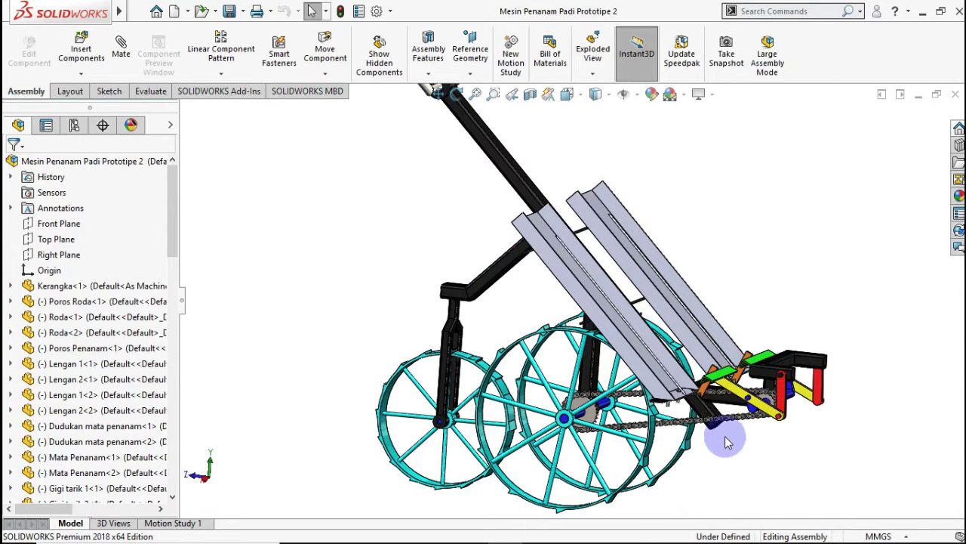
{"action": "scroll", "coordinate": [755, 429], "scroll_direction": "down", "scroll_amount": 3}
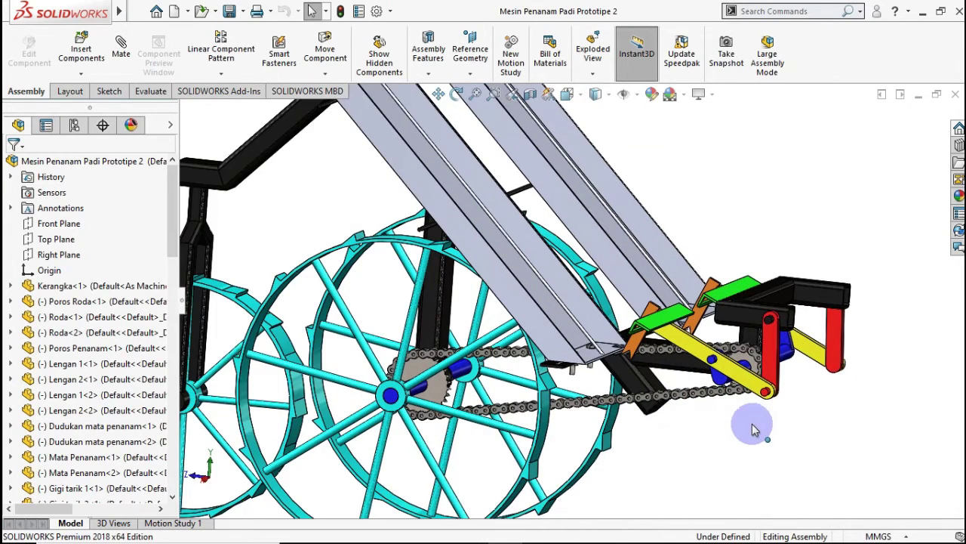
{"action": "scroll", "coordinate": [753, 429], "scroll_direction": "down", "scroll_amount": 2}
Show Sketch2 of the Mata Penanam<1> planting blade part.
{"action": "left_click", "coordinate": [568, 299]}
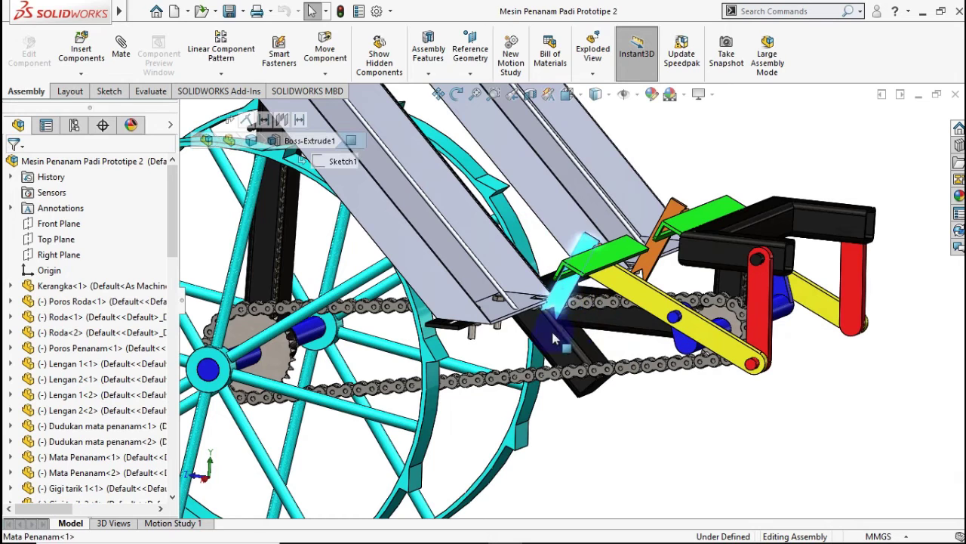
{"action": "left_click", "coordinate": [10, 457]}
{"action": "scroll", "coordinate": [63, 447], "scroll_direction": "down", "scroll_amount": 1}
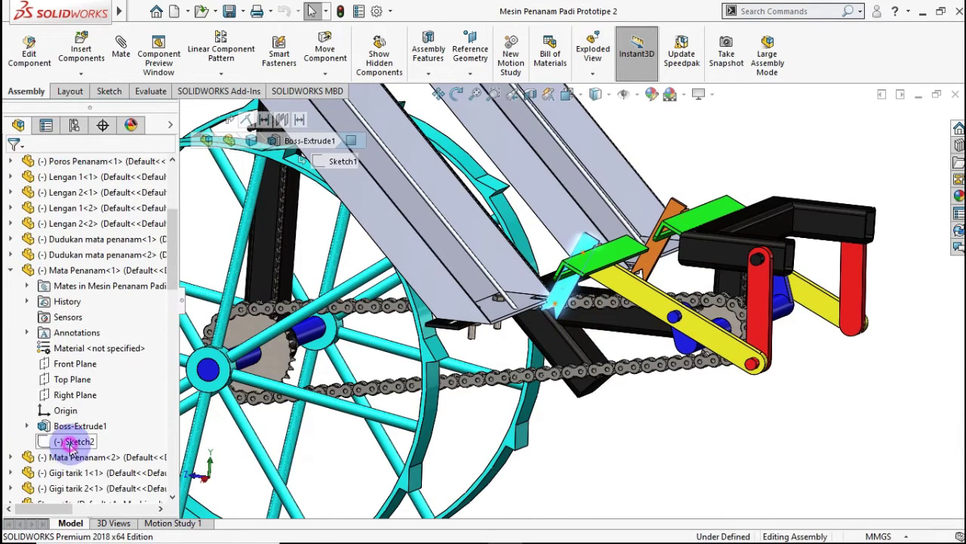
{"action": "right_click", "coordinate": [70, 446]}
{"action": "left_click", "coordinate": [81, 340]}
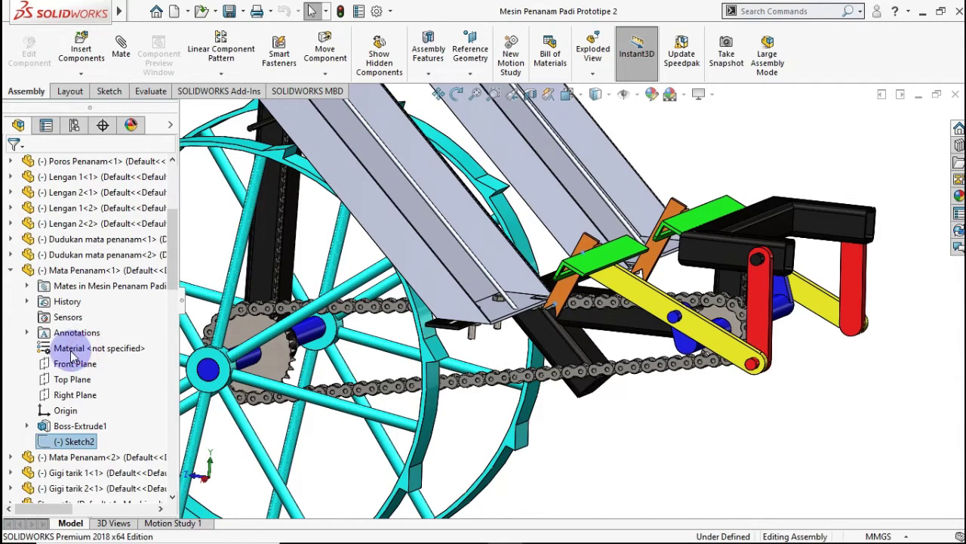
{"action": "left_click", "coordinate": [12, 271]}
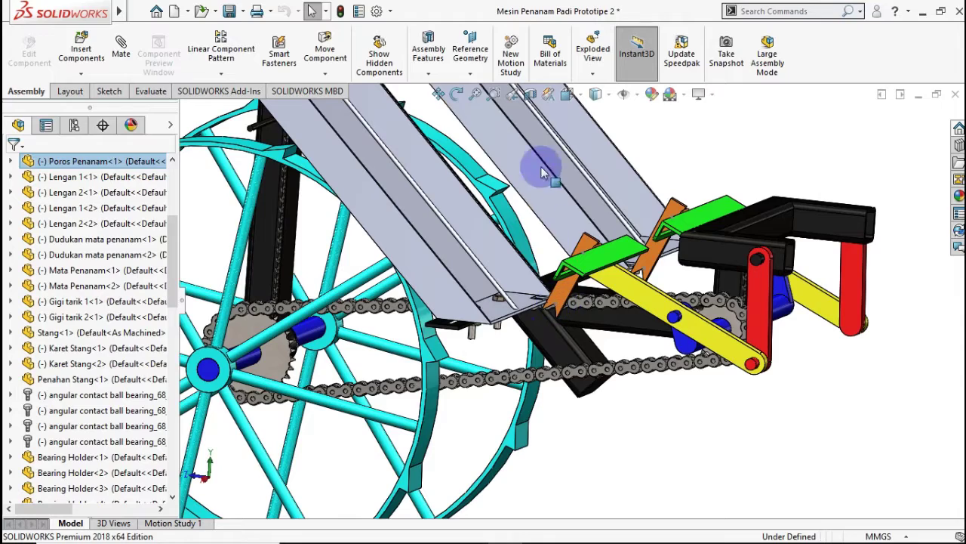
Switch to a side orientation, zoom in, and drag the orange planting link to test its motion.
{"action": "left_click", "coordinate": [580, 98]}
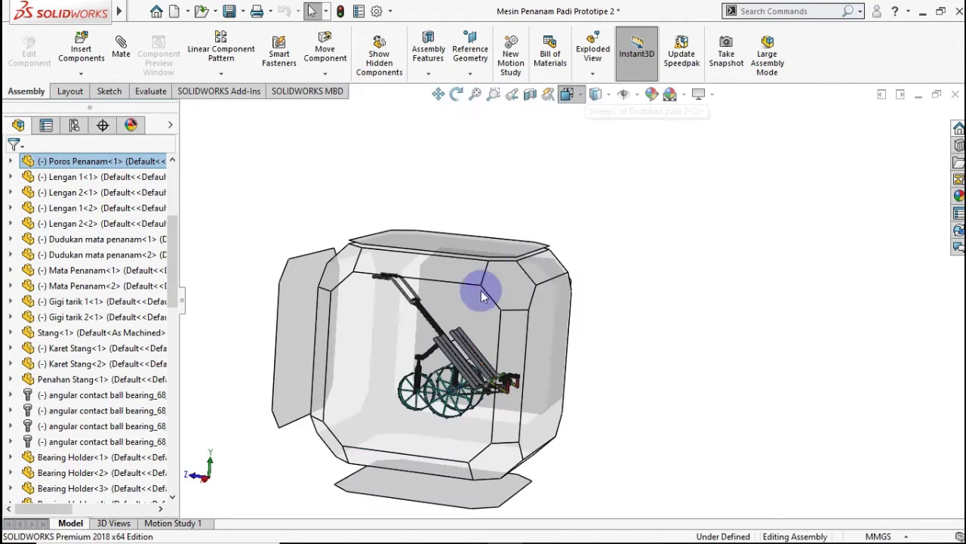
{"action": "left_click", "coordinate": [469, 321]}
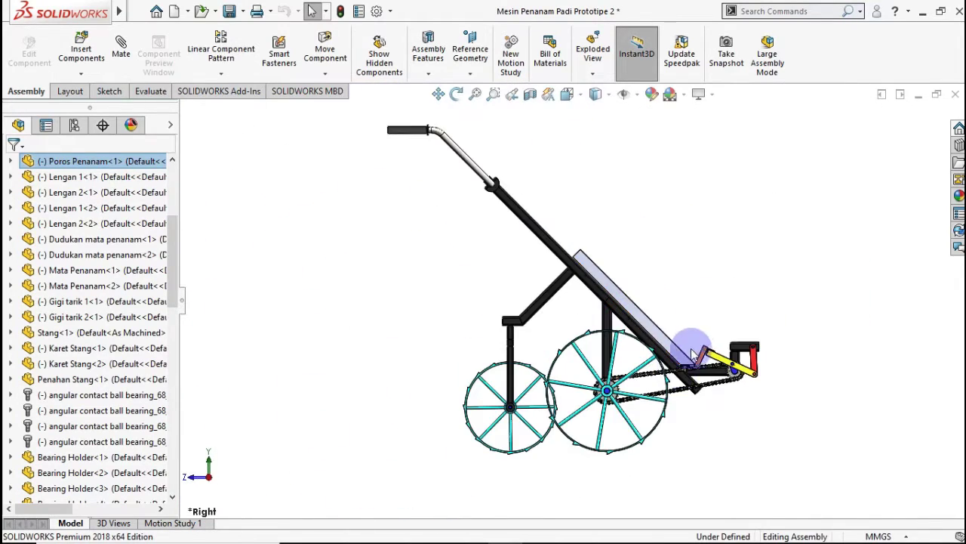
{"action": "scroll", "coordinate": [721, 358], "scroll_direction": "down", "scroll_amount": 2}
{"action": "scroll", "coordinate": [721, 358], "scroll_direction": "down", "scroll_amount": 2}
{"action": "scroll", "coordinate": [721, 358], "scroll_direction": "down", "scroll_amount": 3}
{"action": "scroll", "coordinate": [721, 359], "scroll_direction": "down", "scroll_amount": 2}
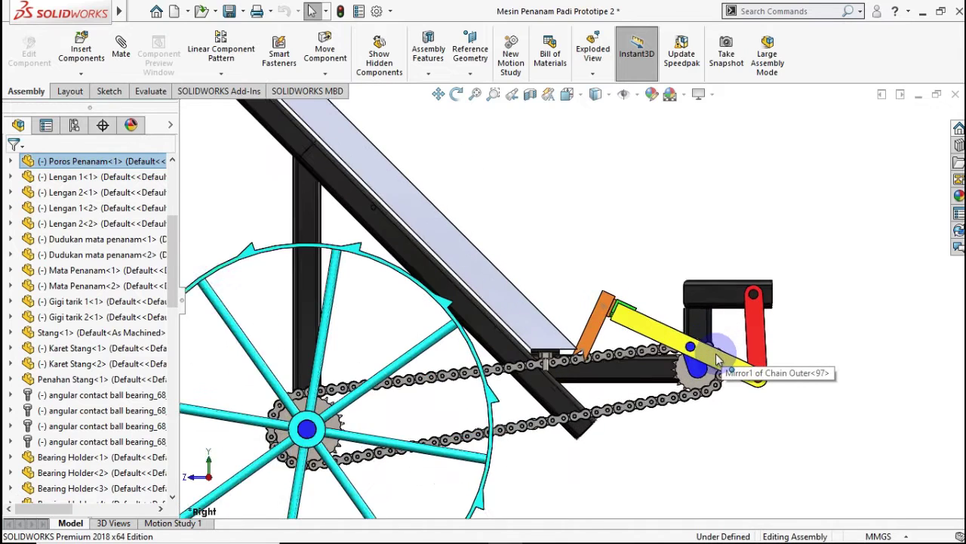
{"action": "scroll", "coordinate": [721, 359], "scroll_direction": "down", "scroll_amount": 1}
{"action": "scroll", "coordinate": [721, 358], "scroll_direction": "down", "scroll_amount": 1}
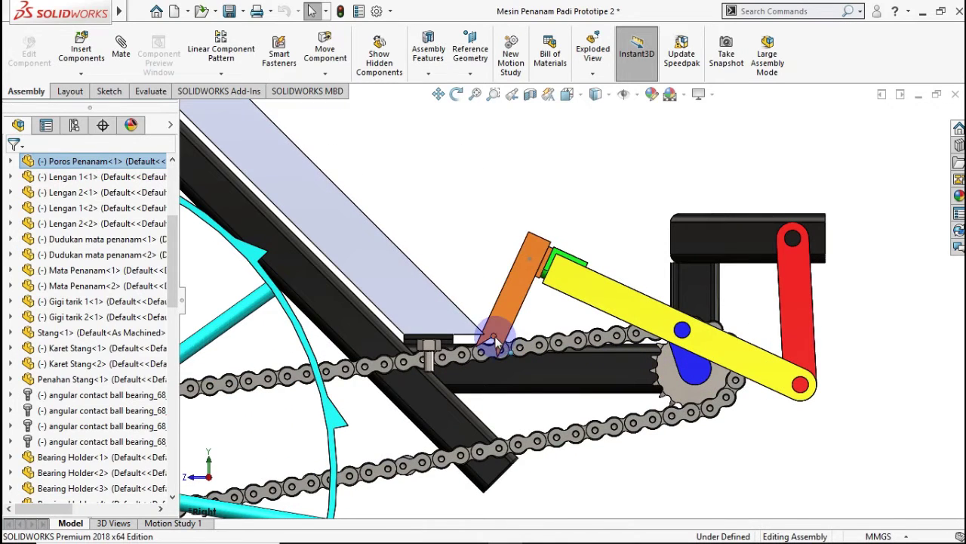
{"action": "left_click_drag", "start_coordinate": [494, 341], "coordinate": [533, 268]}
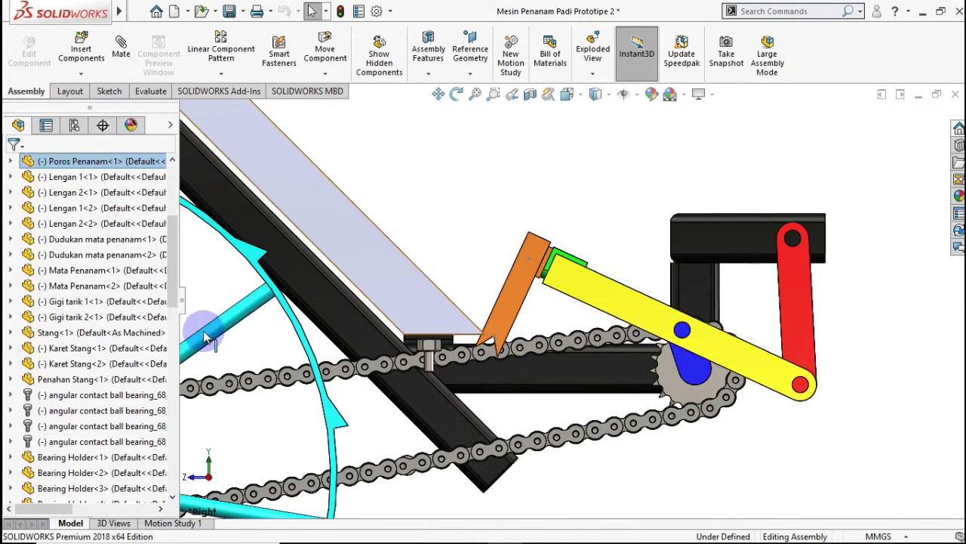
Show Sketch2 of the Lengan 2<1> arm and drag the linkage to check its movement.
{"action": "left_click", "coordinate": [10, 191]}
{"action": "right_click", "coordinate": [69, 364]}
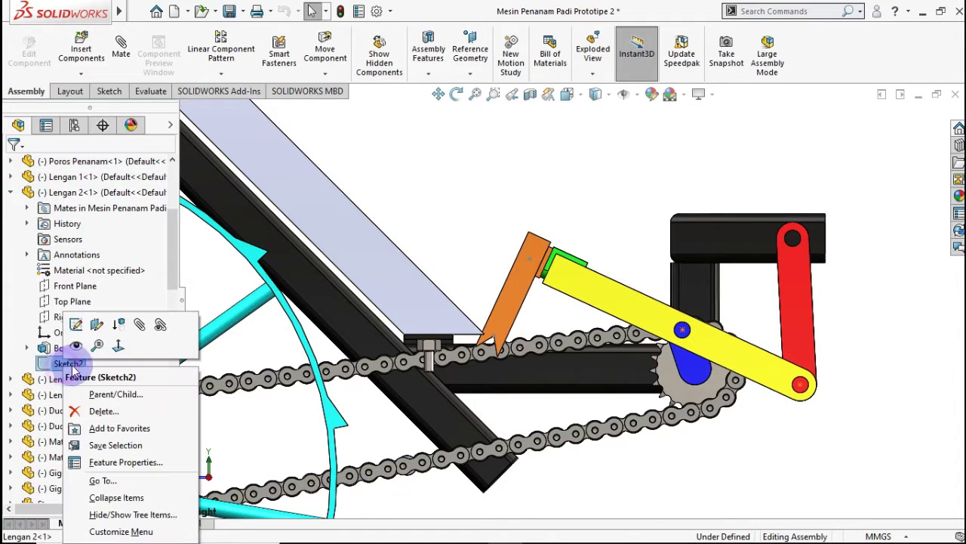
{"action": "left_click", "coordinate": [77, 348]}
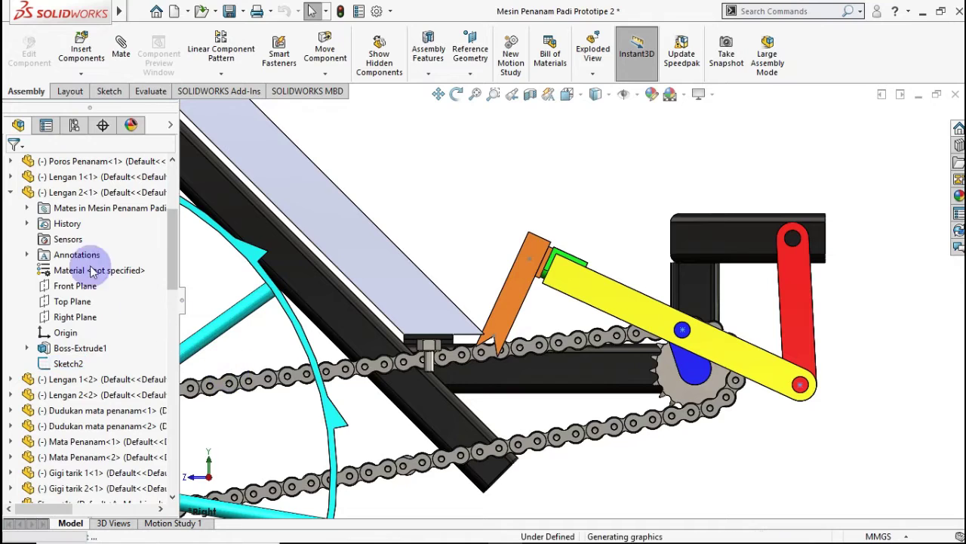
{"action": "left_click", "coordinate": [11, 193]}
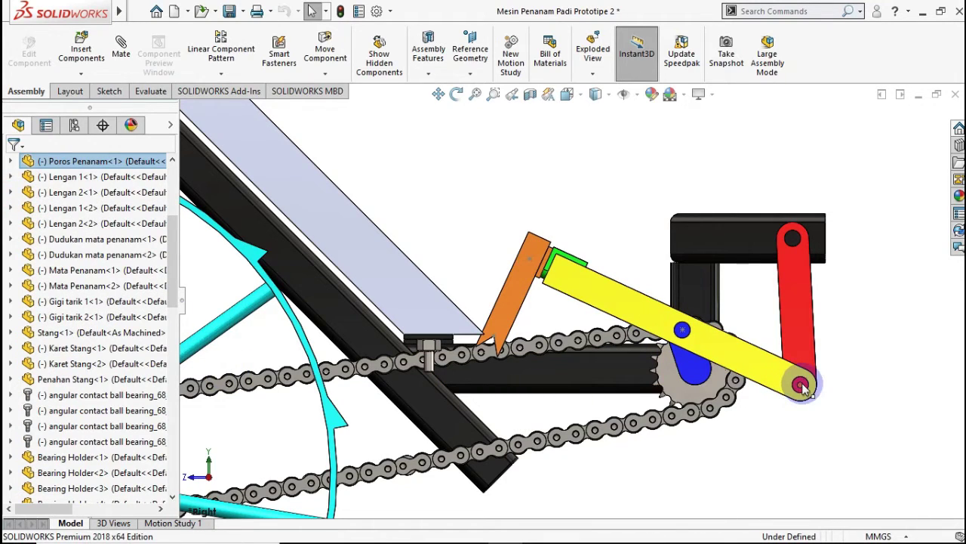
{"action": "left_click_drag", "start_coordinate": [803, 387], "coordinate": [499, 334]}
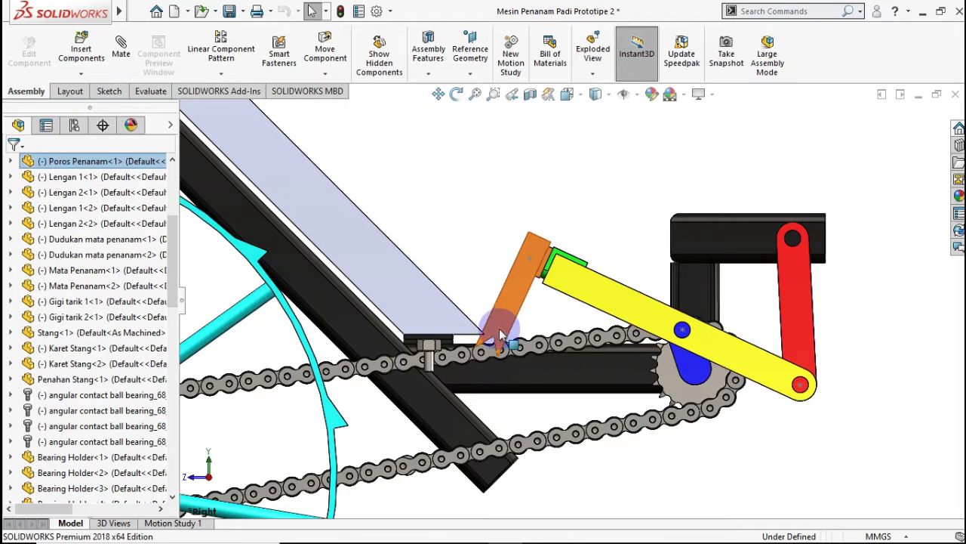
{"action": "left_click", "coordinate": [419, 206]}
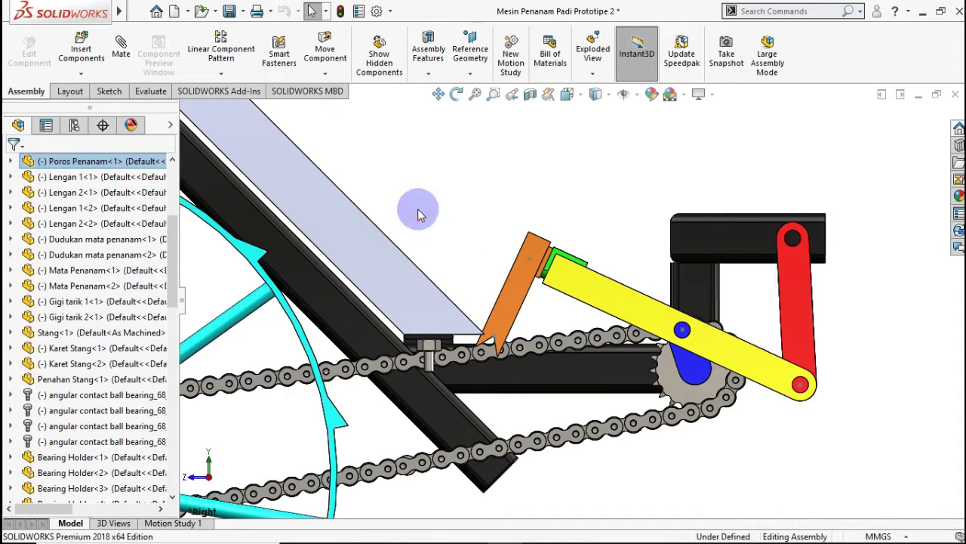
Enable the SOLIDWORKS Motion add-in from Options and open Motion Study 1.
{"action": "left_click", "coordinate": [390, 11]}
{"action": "left_click", "coordinate": [396, 60]}
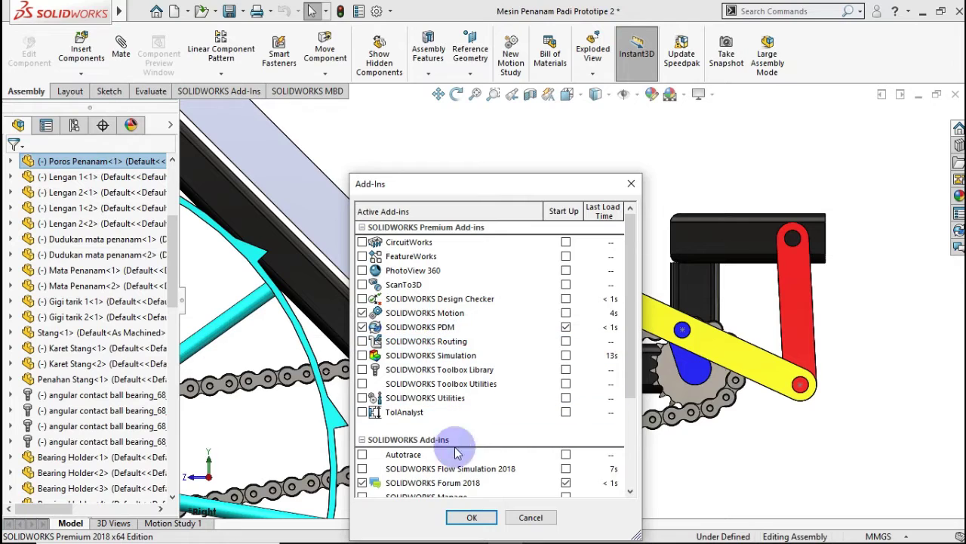
{"action": "left_click", "coordinate": [471, 517]}
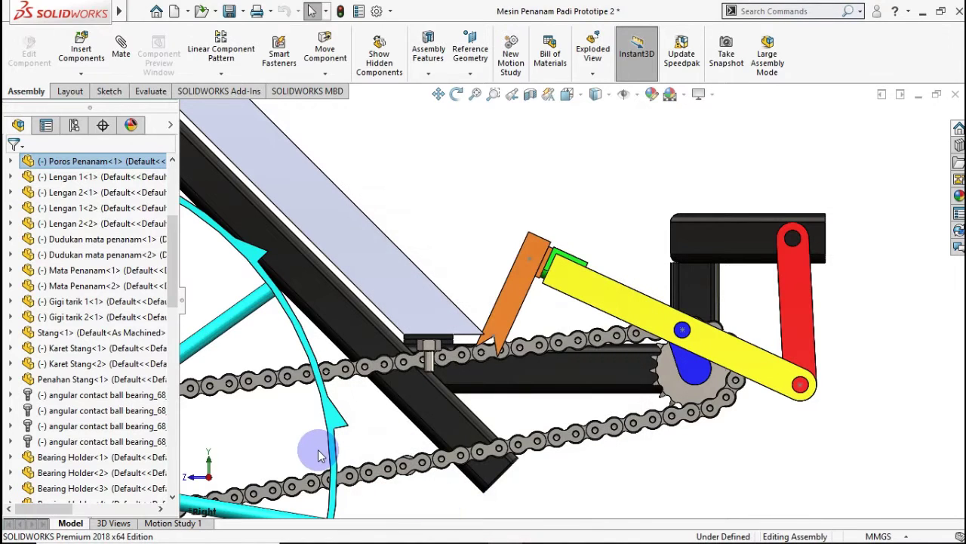
{"action": "left_click", "coordinate": [185, 523]}
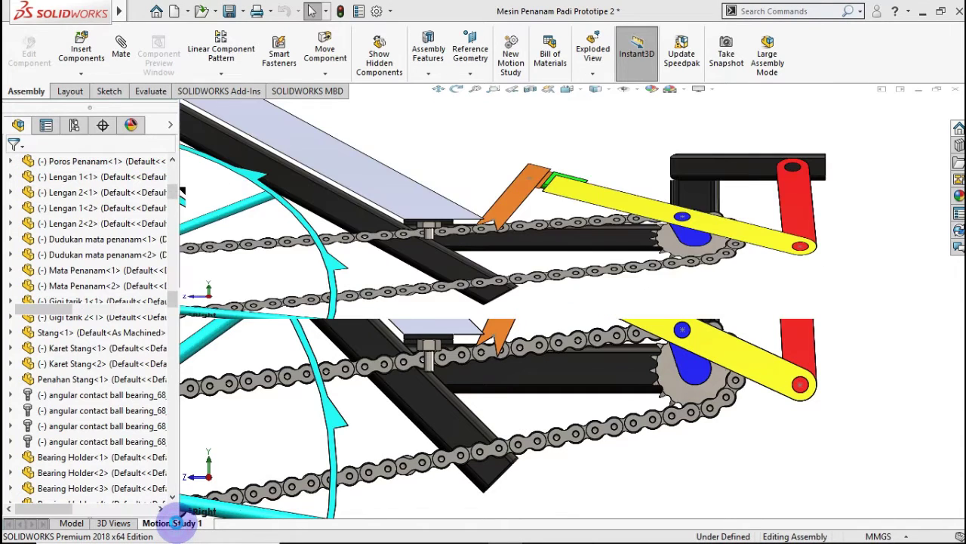
Create Motion Study 2 and set its study type to Motion Analysis.
{"action": "right_click", "coordinate": [179, 524]}
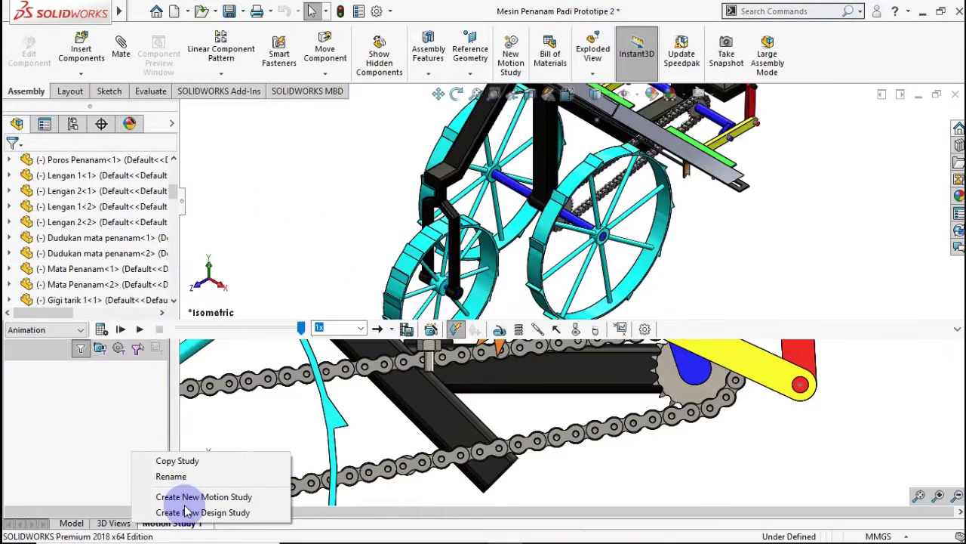
{"action": "left_click", "coordinate": [185, 496]}
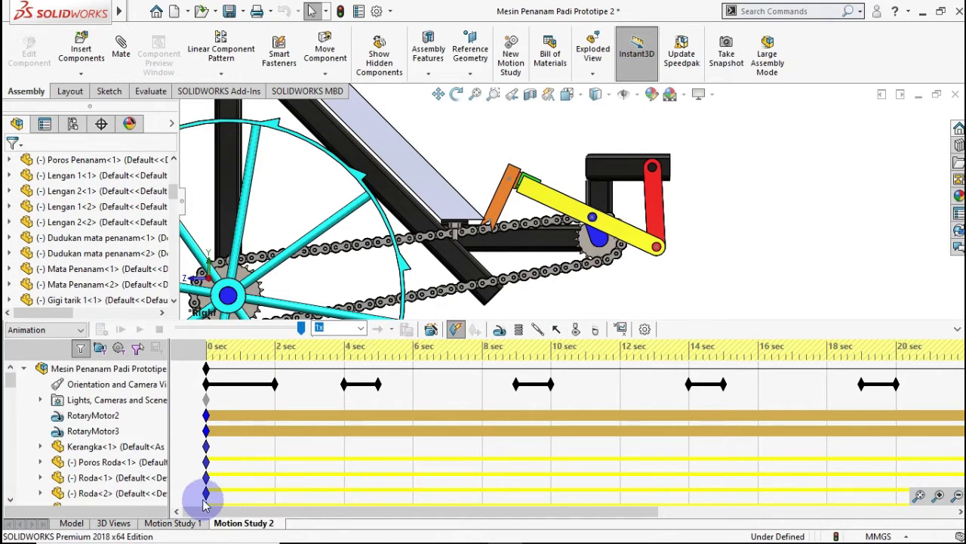
{"action": "left_click", "coordinate": [241, 522]}
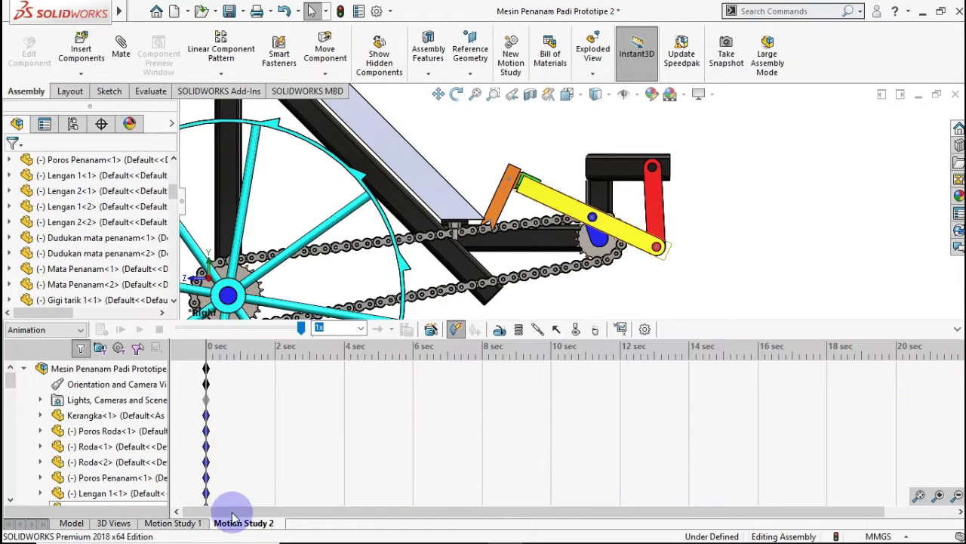
{"action": "left_click", "coordinate": [82, 332]}
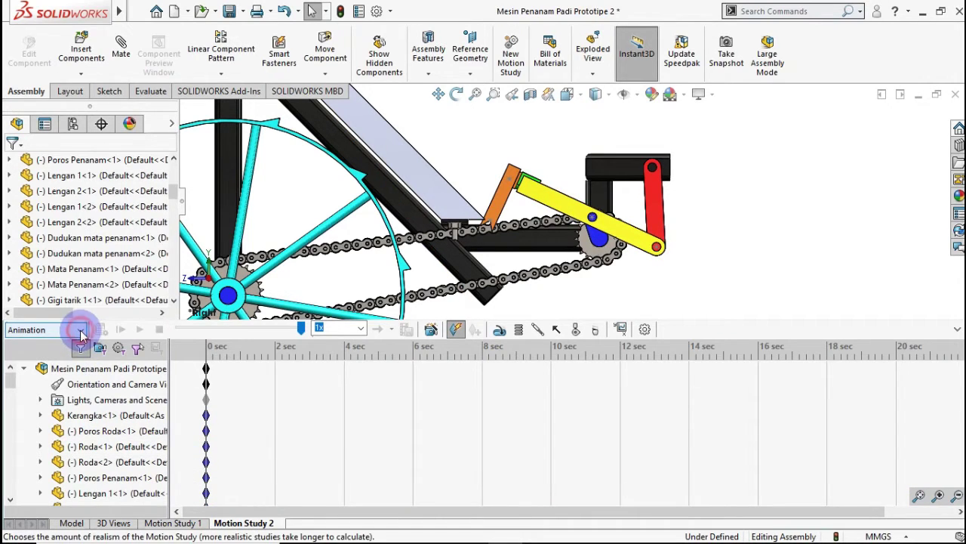
{"action": "left_click", "coordinate": [65, 374]}
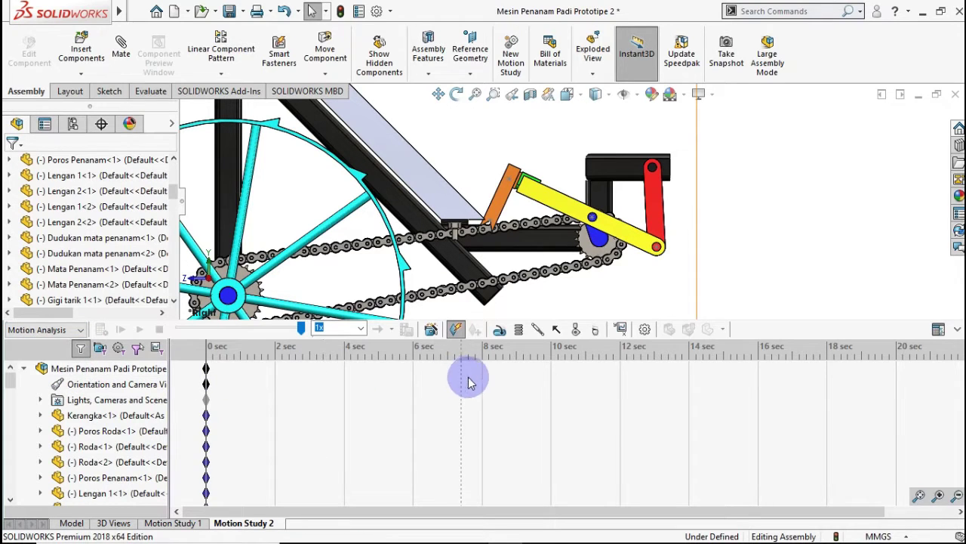
Add a constant-speed 13 RPM rotary motor on the Poros Penanam shaft face.
{"action": "left_click", "coordinate": [500, 331]}
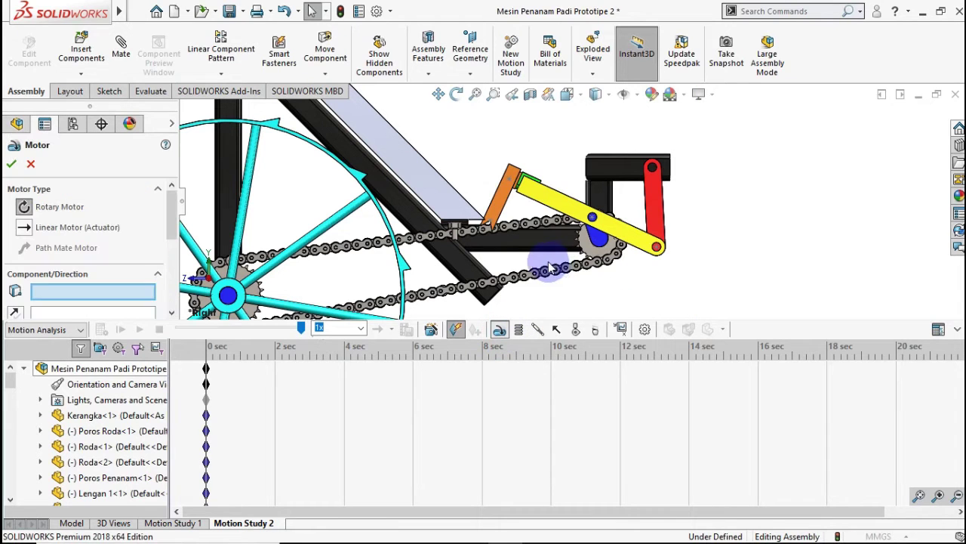
{"action": "scroll", "coordinate": [572, 254], "scroll_direction": "down", "scroll_amount": 2}
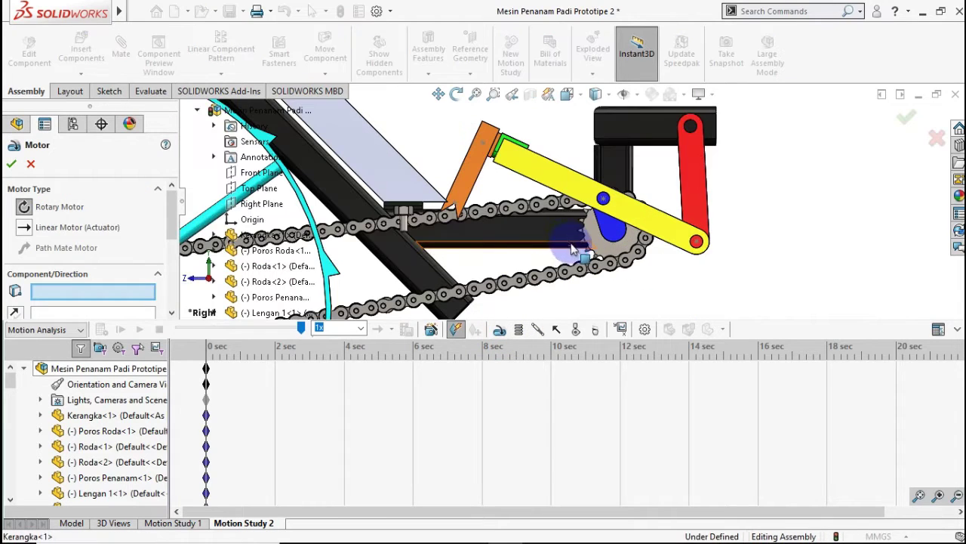
{"action": "scroll", "coordinate": [572, 259], "scroll_direction": "down", "scroll_amount": 2}
{"action": "scroll", "coordinate": [572, 285], "scroll_direction": "down", "scroll_amount": 2}
{"action": "middle_click_drag", "start_coordinate": [571, 283], "coordinate": [616, 243]}
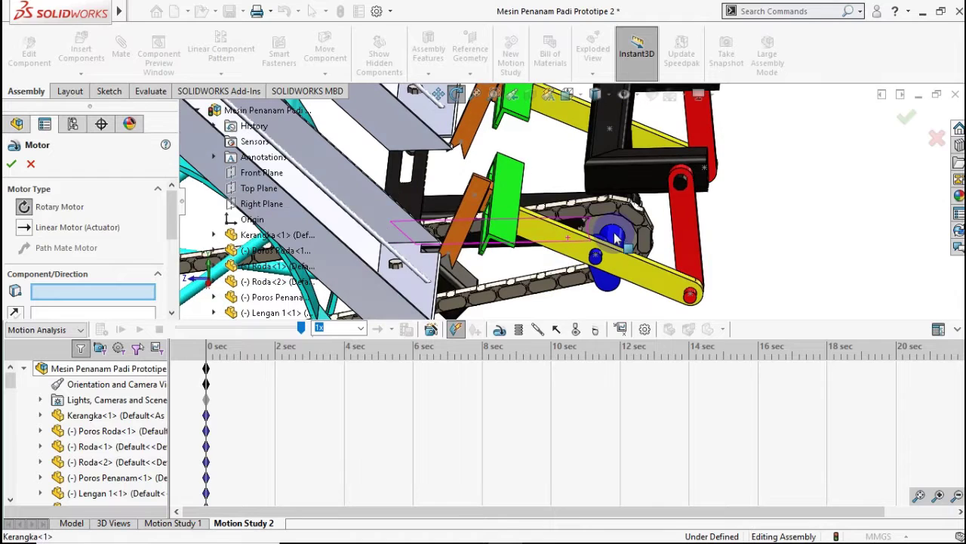
{"action": "left_click", "coordinate": [616, 243]}
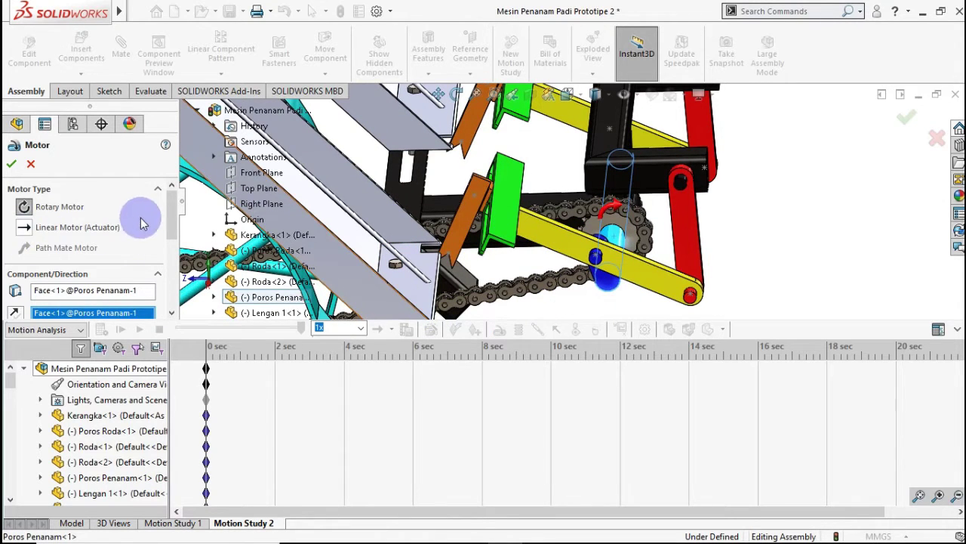
{"action": "scroll", "coordinate": [69, 257], "scroll_direction": "down", "scroll_amount": 2}
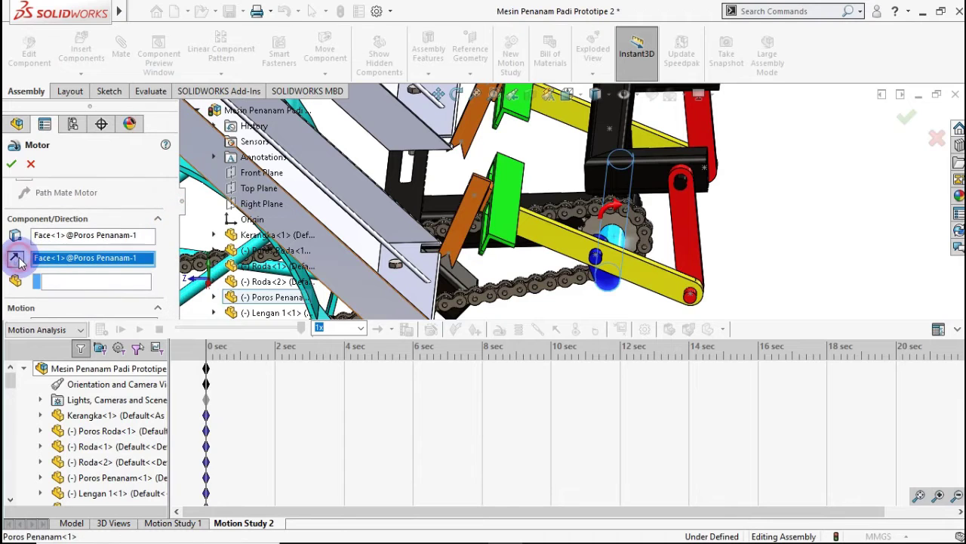
{"action": "scroll", "coordinate": [173, 249], "scroll_direction": "down", "scroll_amount": 4}
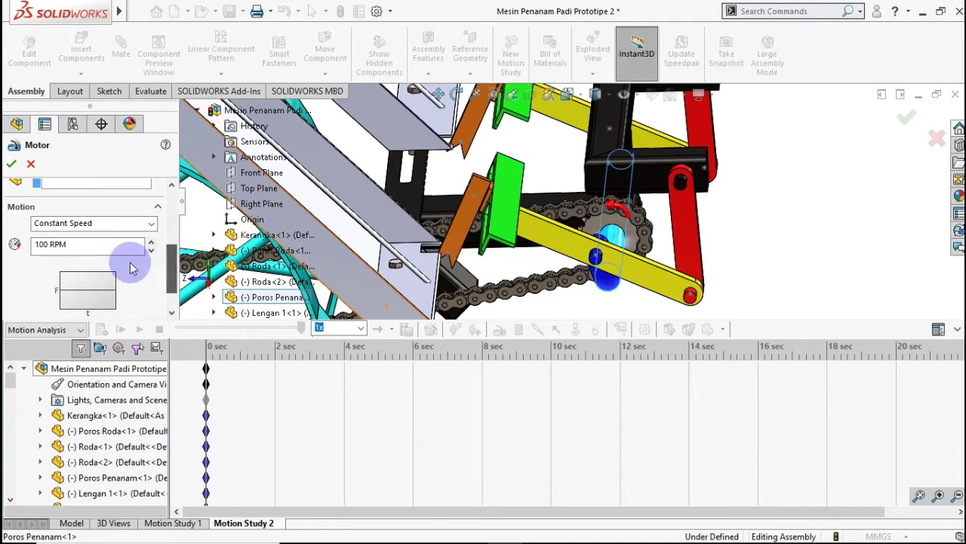
{"action": "left_click_drag", "start_coordinate": [47, 243], "coordinate": [20, 251]}
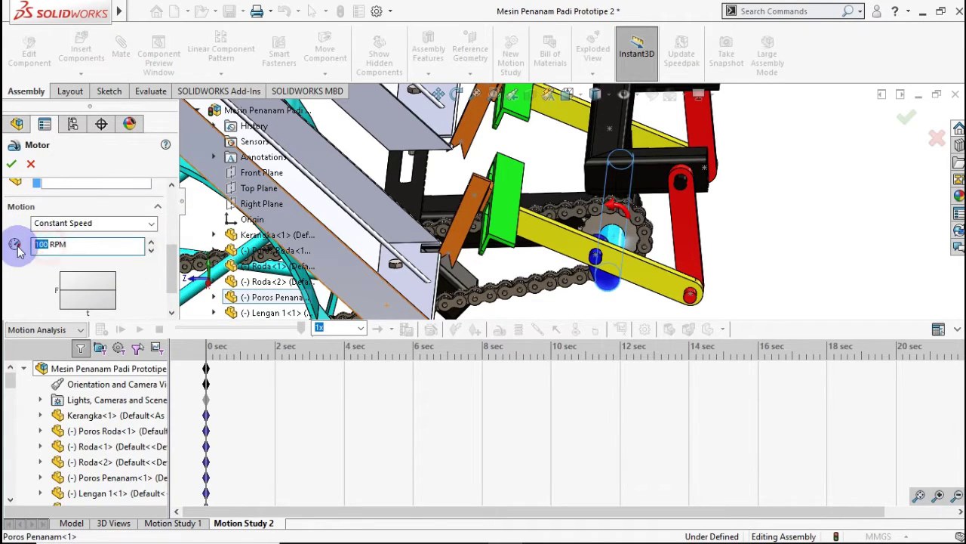
{"action": "left_click", "coordinate": [9, 165]}
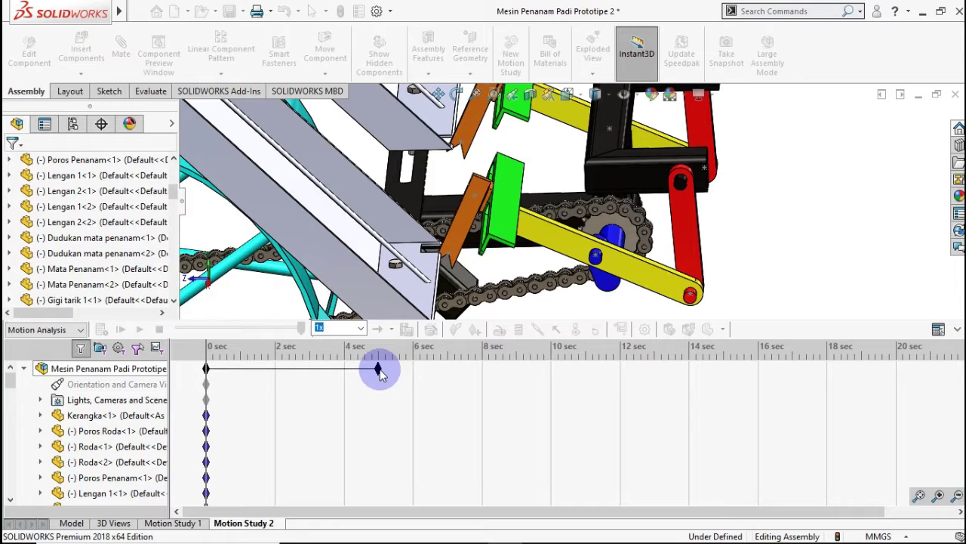
Extend Motion Study 2's end time to 12 seconds and calculate the study.
{"action": "left_click_drag", "start_coordinate": [385, 375], "coordinate": [538, 376]}
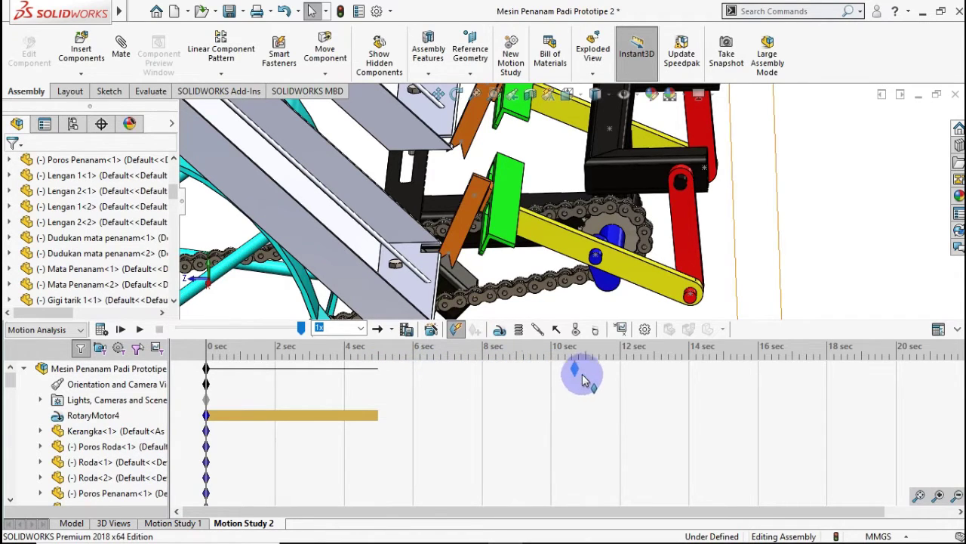
{"action": "left_click_drag", "start_coordinate": [553, 374], "coordinate": [620, 376]}
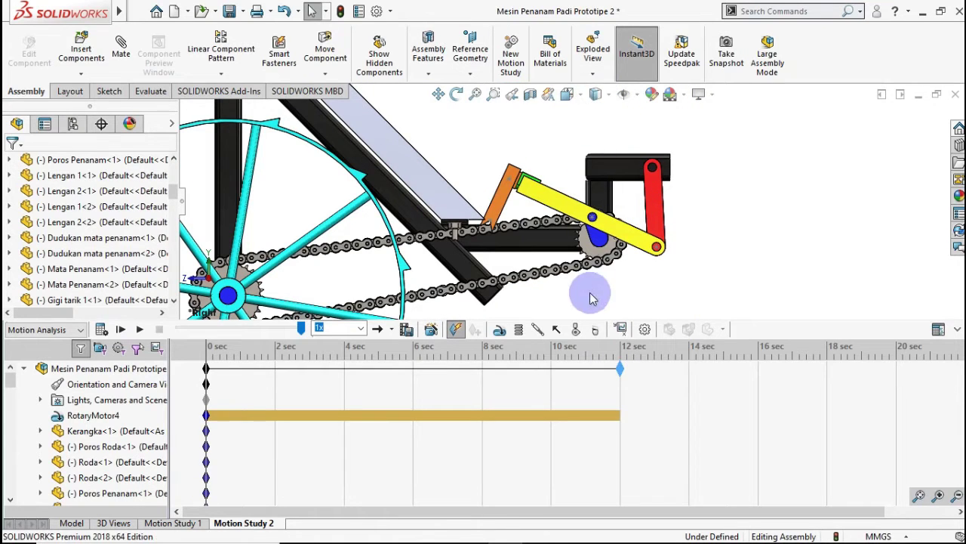
{"action": "scroll", "coordinate": [589, 296], "scroll_direction": "up", "scroll_amount": 2}
{"action": "scroll", "coordinate": [587, 297], "scroll_direction": "up", "scroll_amount": 1}
{"action": "scroll", "coordinate": [597, 234], "scroll_direction": "down", "scroll_amount": 1}
{"action": "scroll", "coordinate": [588, 213], "scroll_direction": "down", "scroll_amount": 1}
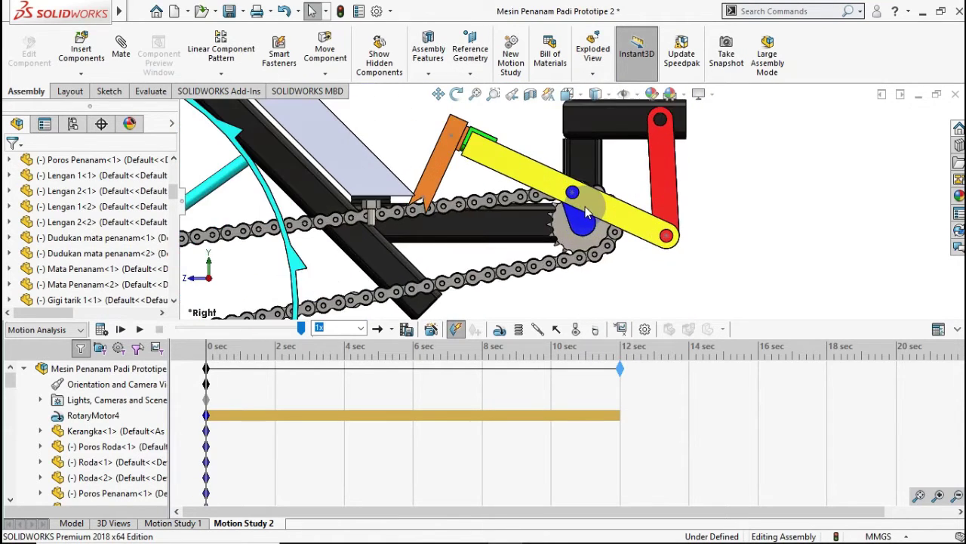
{"action": "left_click", "coordinate": [101, 329]}
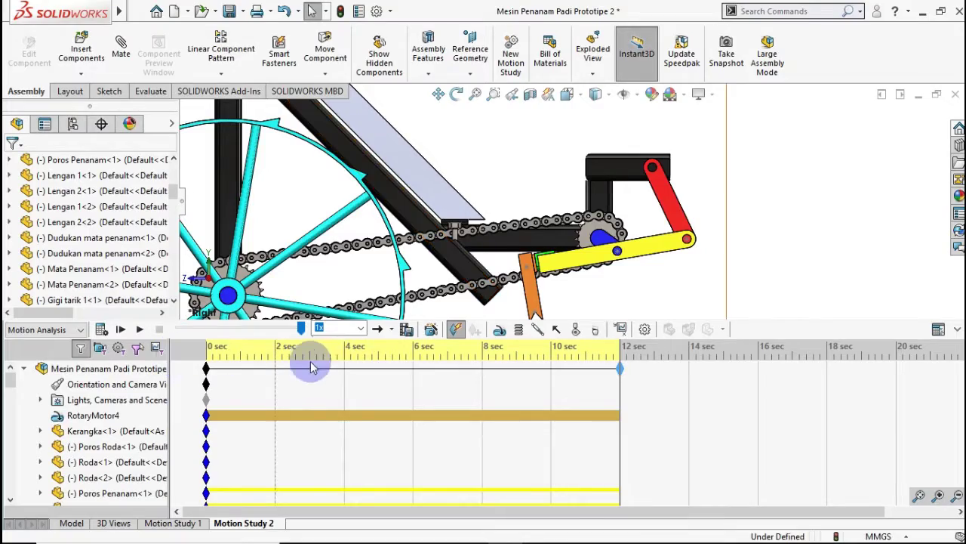
{"action": "left_click", "coordinate": [620, 330]}
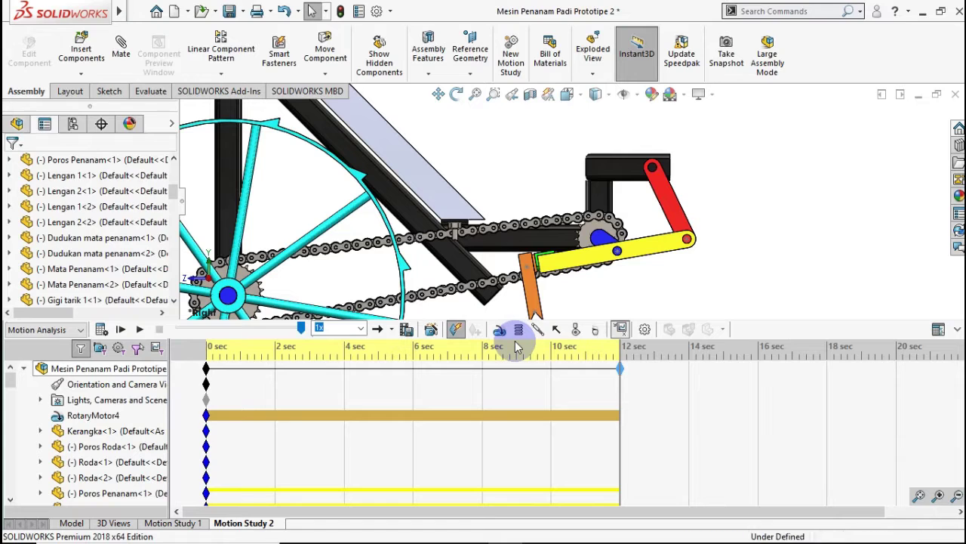
Plot Angular Velocity Magnitude of the Mata Penanam face, referenced to Poros Penanam.
{"action": "left_click", "coordinate": [97, 213]}
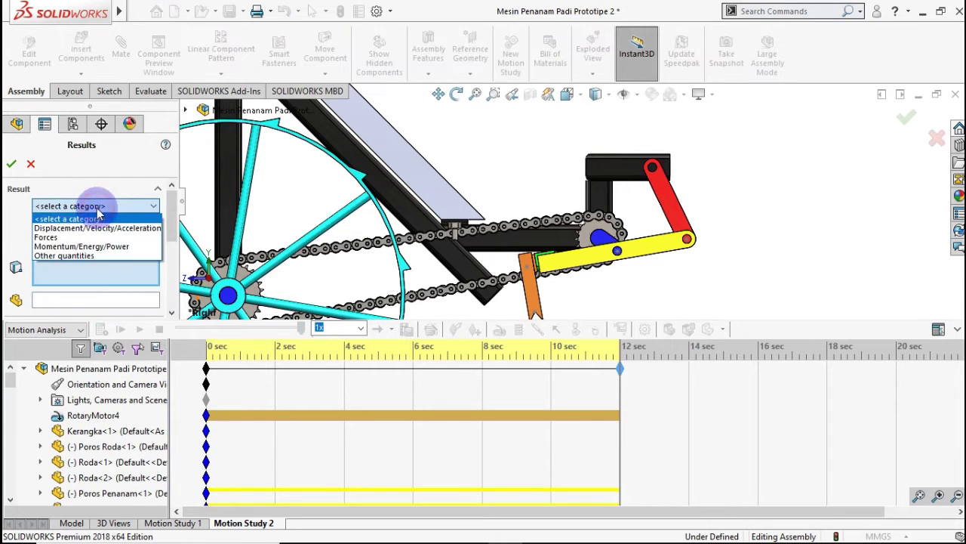
{"action": "left_click", "coordinate": [95, 219]}
{"action": "left_click", "coordinate": [89, 226]}
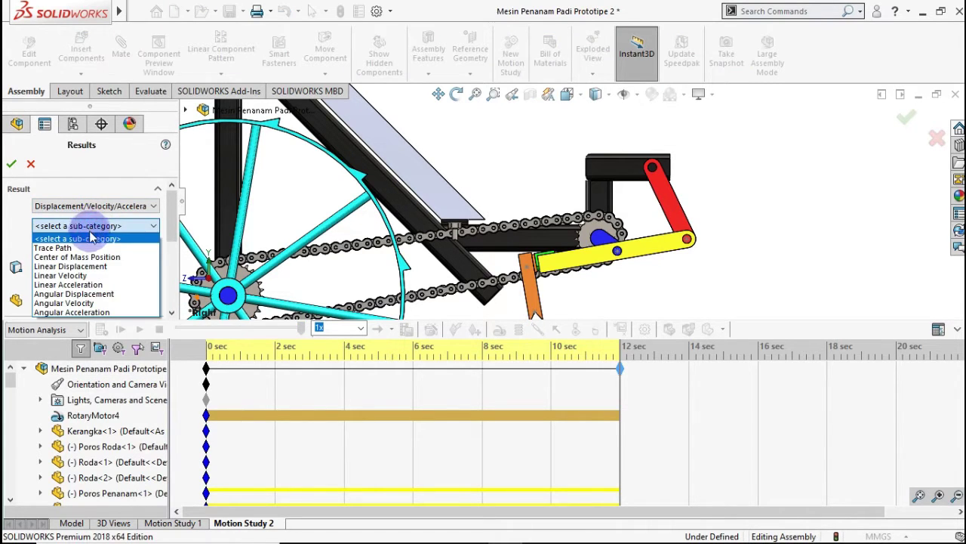
{"action": "left_click", "coordinate": [90, 303]}
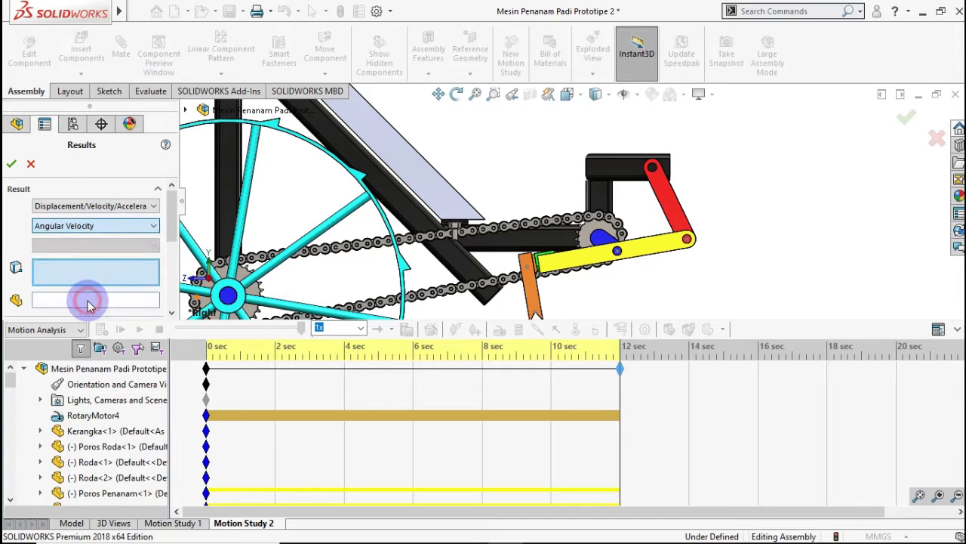
{"action": "left_click", "coordinate": [83, 245]}
{"action": "left_click", "coordinate": [78, 296]}
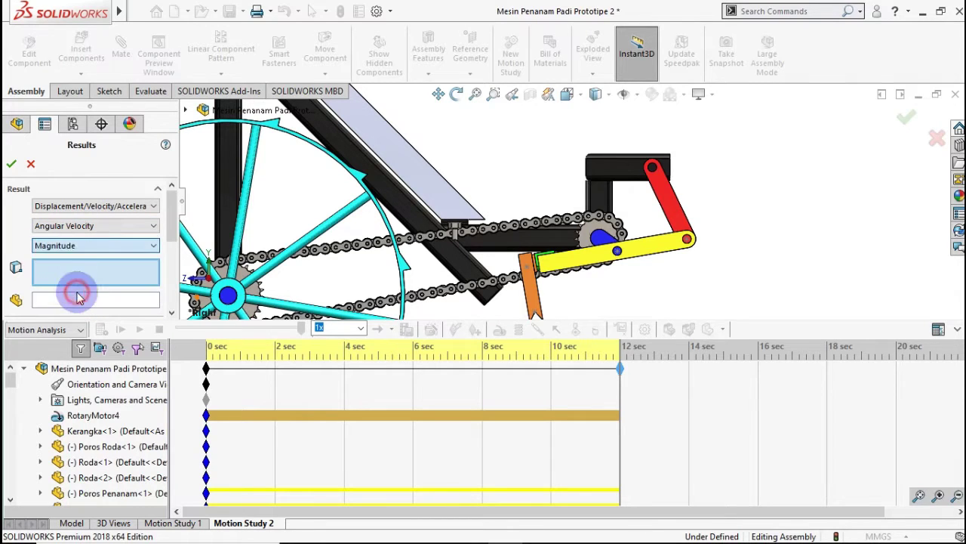
{"action": "left_click", "coordinate": [532, 289]}
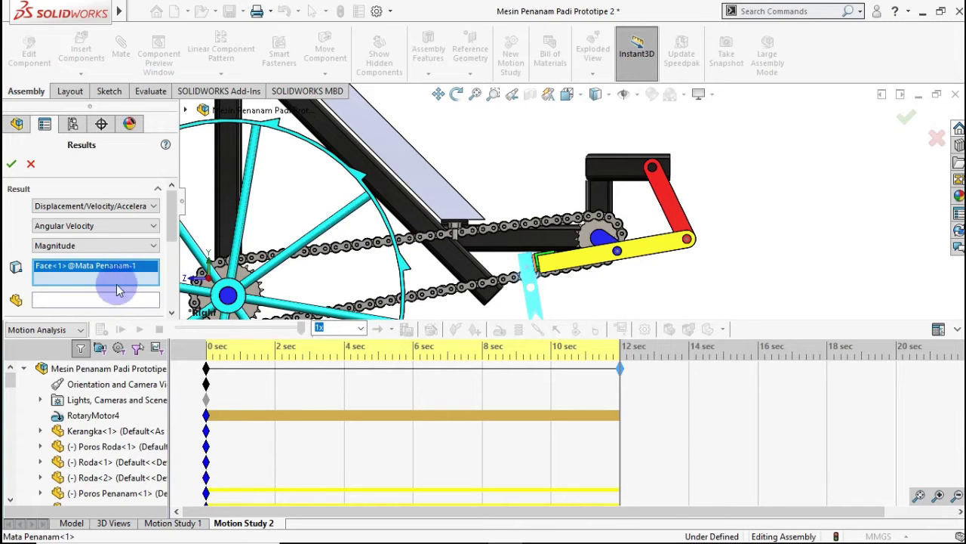
{"action": "left_click", "coordinate": [95, 300]}
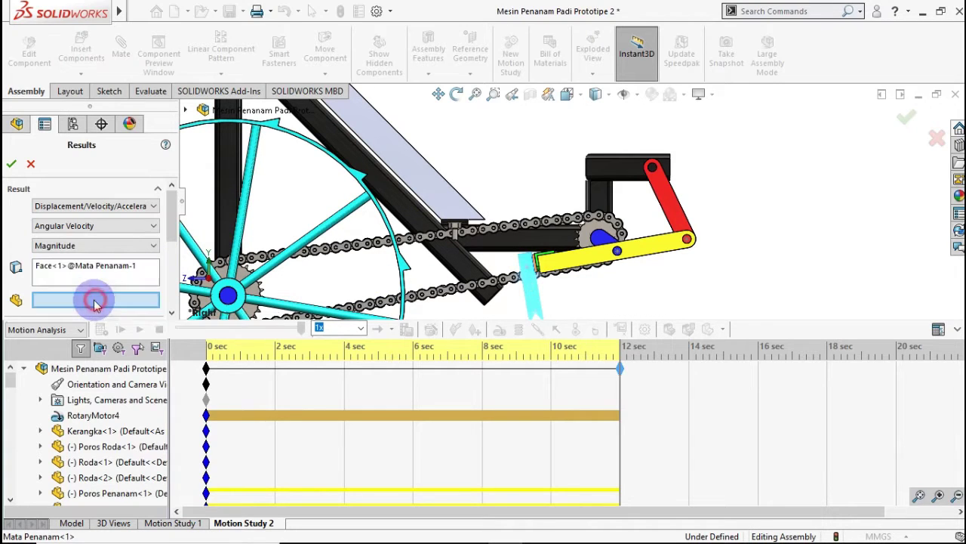
{"action": "left_click", "coordinate": [601, 239]}
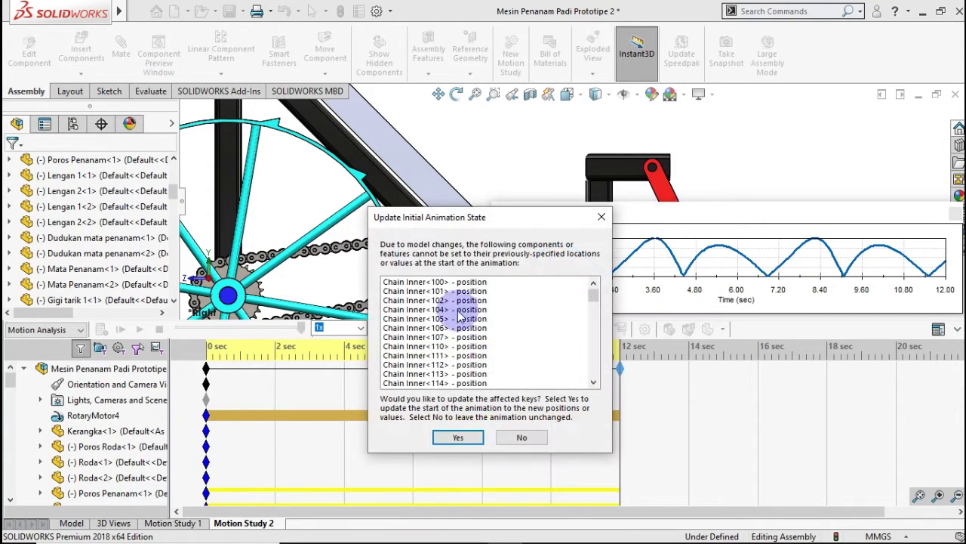
Accept the initial animation state update, then enlarge and reposition Plot1 beside the mechanism.
{"action": "left_click", "coordinate": [456, 436]}
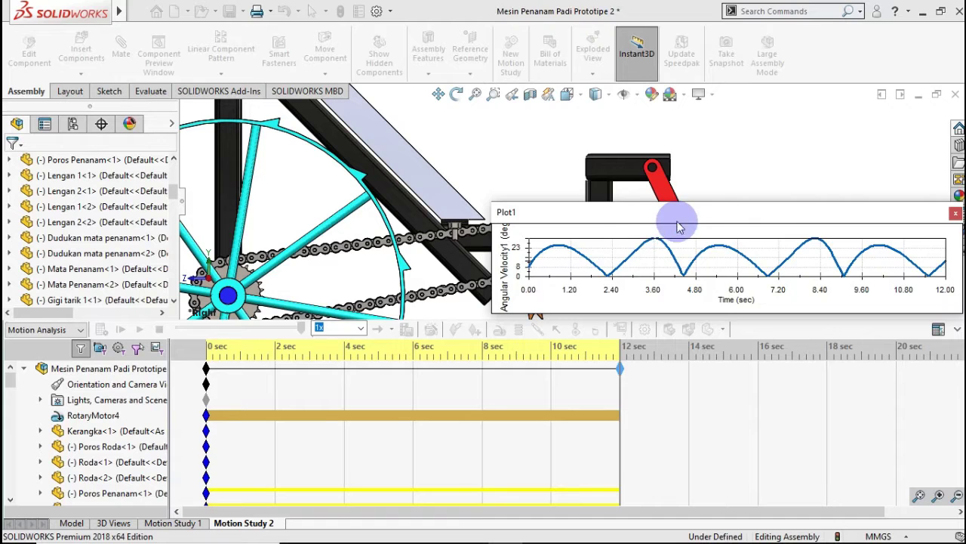
{"action": "left_click_drag", "start_coordinate": [638, 231], "coordinate": [513, 380]}
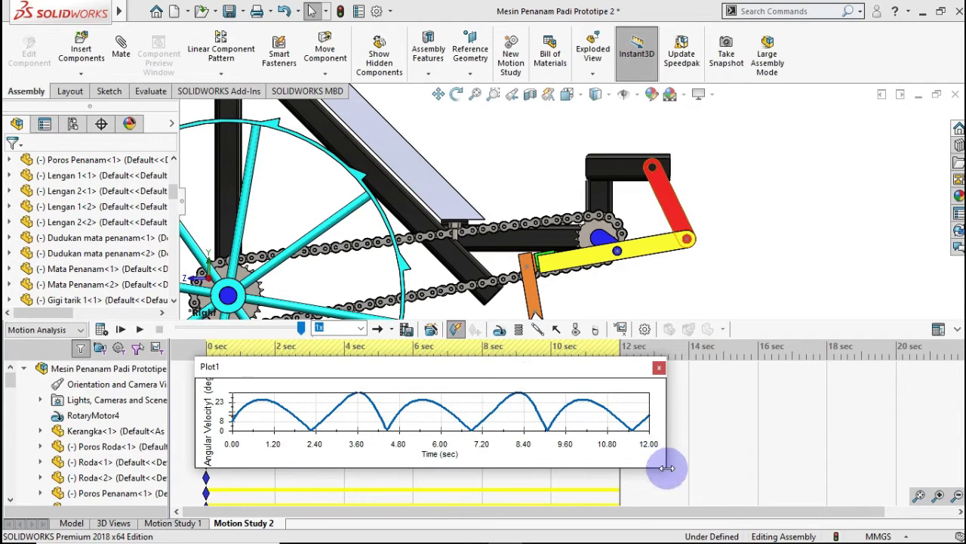
{"action": "left_click_drag", "start_coordinate": [667, 471], "coordinate": [787, 525]}
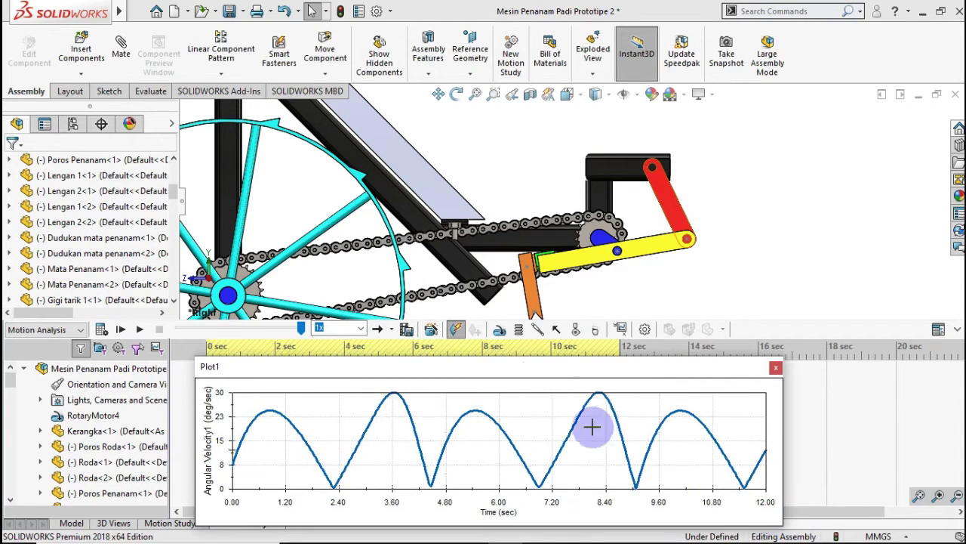
{"action": "left_click_drag", "start_coordinate": [556, 369], "coordinate": [592, 348]}
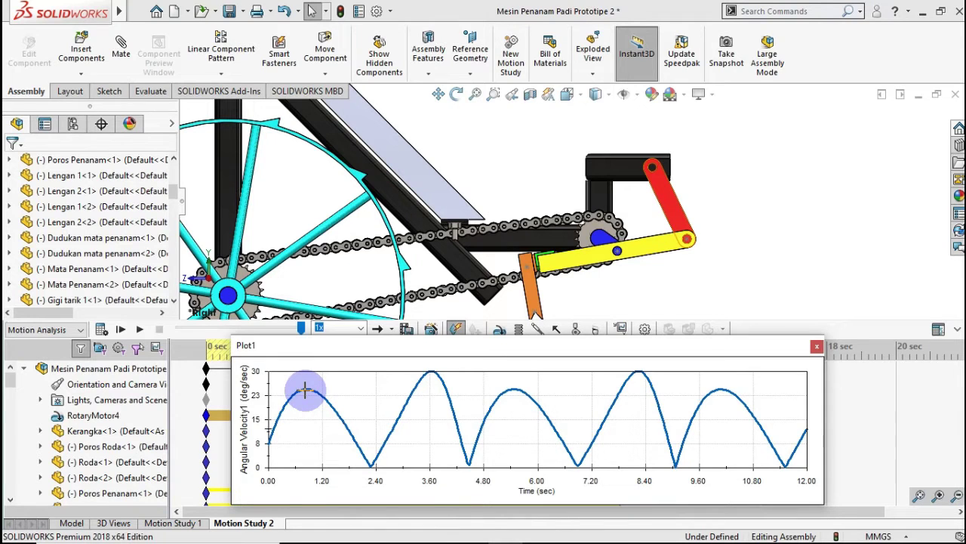
Read Plot1 values at about 0.73 s, the 3.6 s peak, and 7.49 s.
{"action": "left_click", "coordinate": [305, 390]}
{"action": "left_click", "coordinate": [303, 394]}
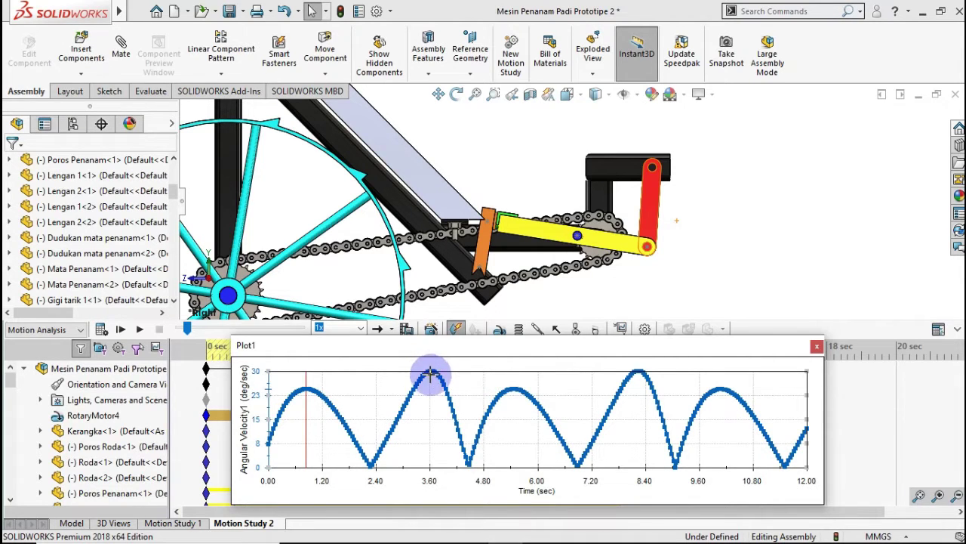
{"action": "left_click", "coordinate": [430, 379]}
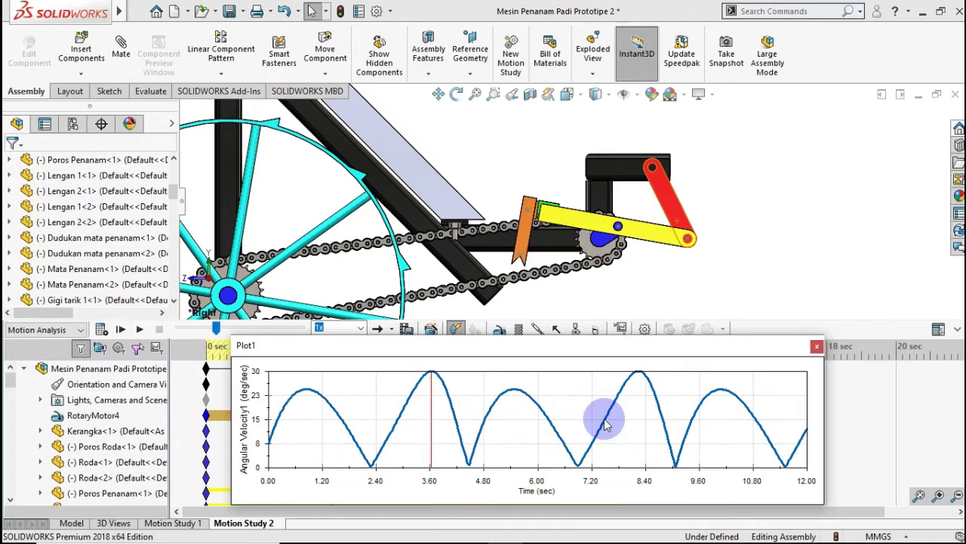
{"action": "left_click", "coordinate": [606, 422]}
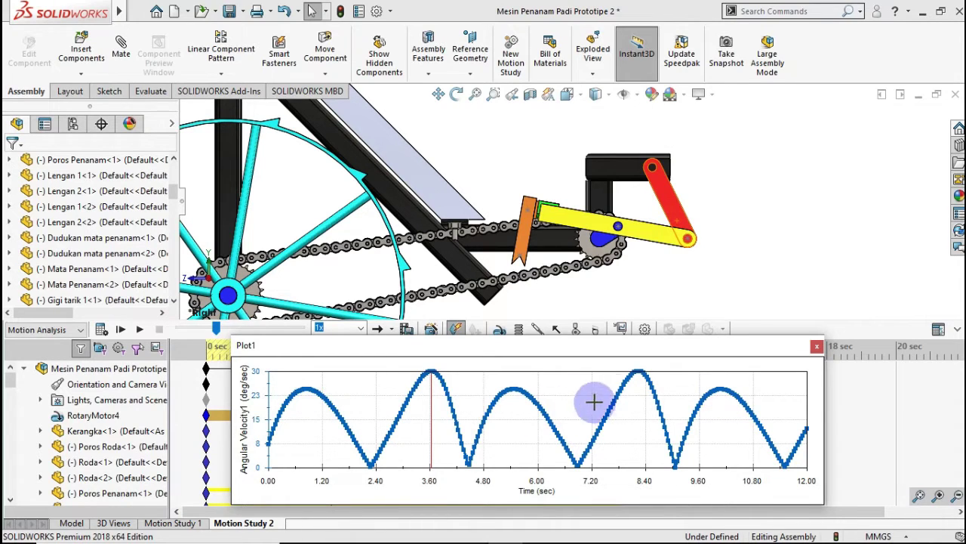
Close Plot1 and plot Angular Acceleration Magnitude of Mata Penanam, referenced to Poros Penanam.
{"action": "left_click", "coordinate": [817, 347]}
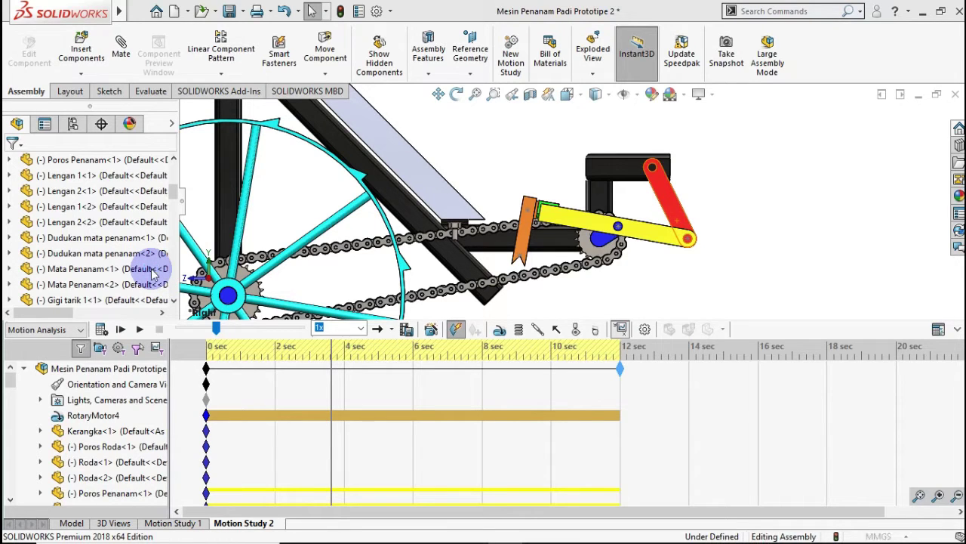
{"action": "left_click", "coordinate": [123, 208]}
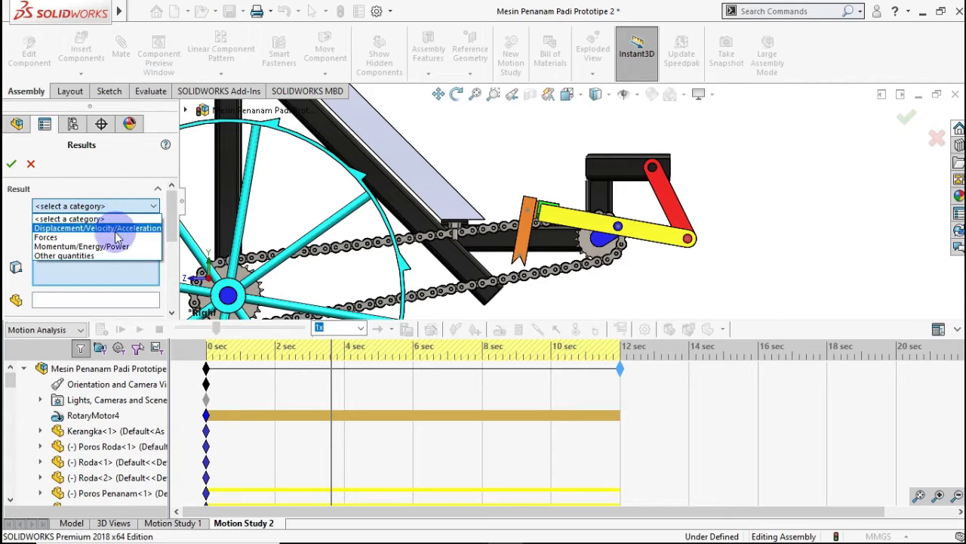
{"action": "left_click", "coordinate": [113, 227]}
{"action": "left_click", "coordinate": [121, 225]}
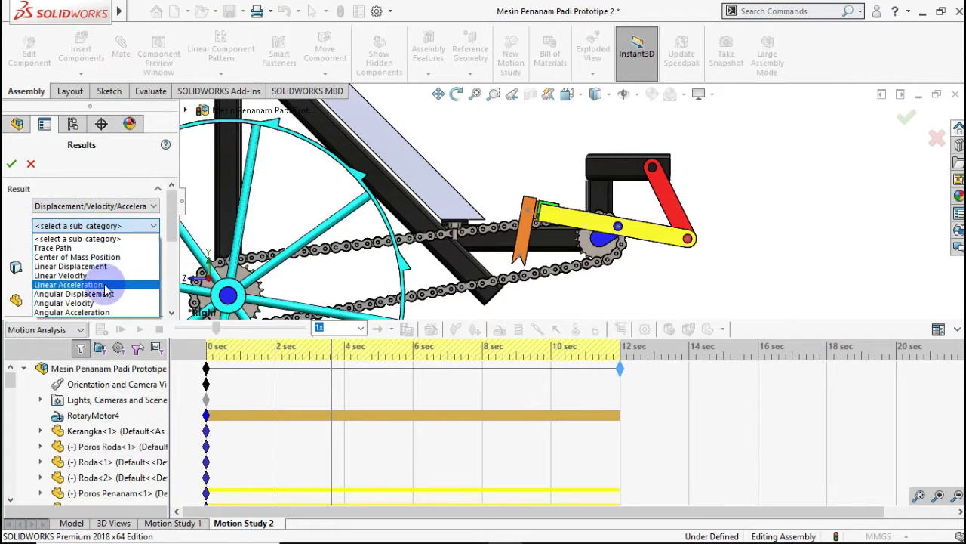
{"action": "left_click", "coordinate": [104, 312]}
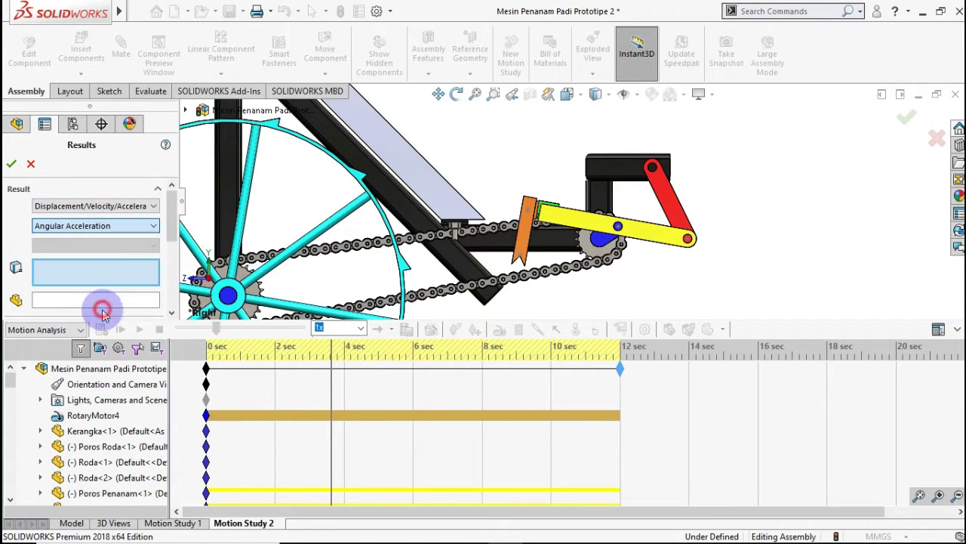
{"action": "left_click", "coordinate": [94, 246]}
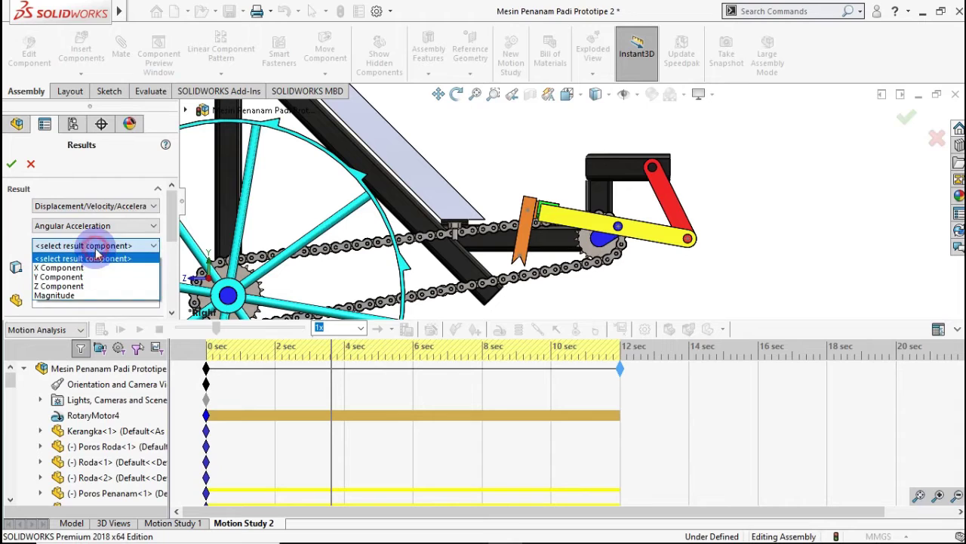
{"action": "left_click", "coordinate": [89, 294]}
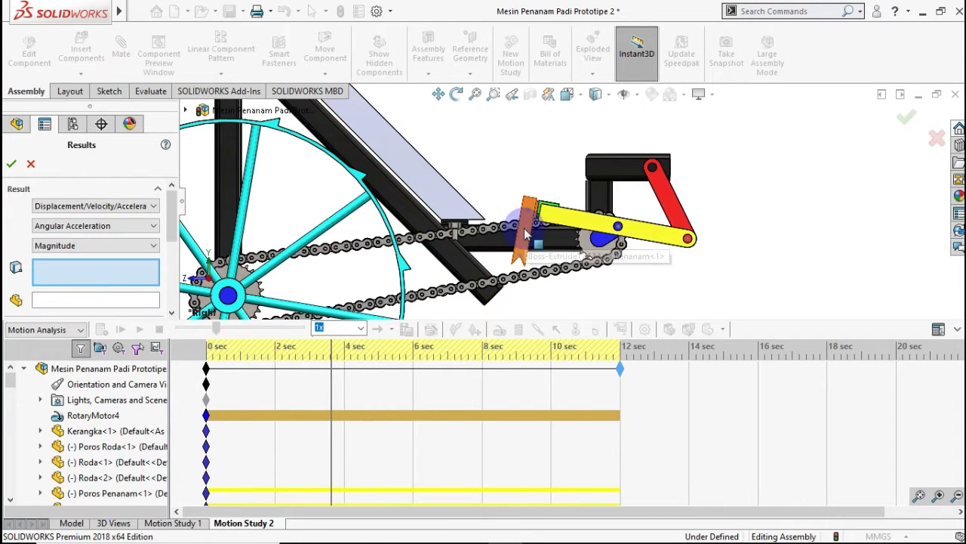
{"action": "left_click", "coordinate": [523, 233]}
{"action": "left_click", "coordinate": [114, 299]}
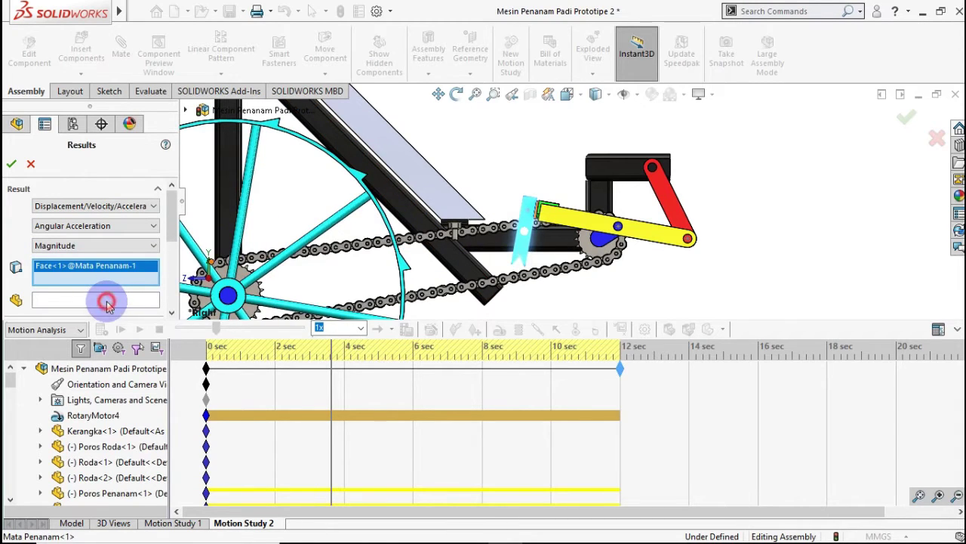
{"action": "left_click", "coordinate": [604, 240]}
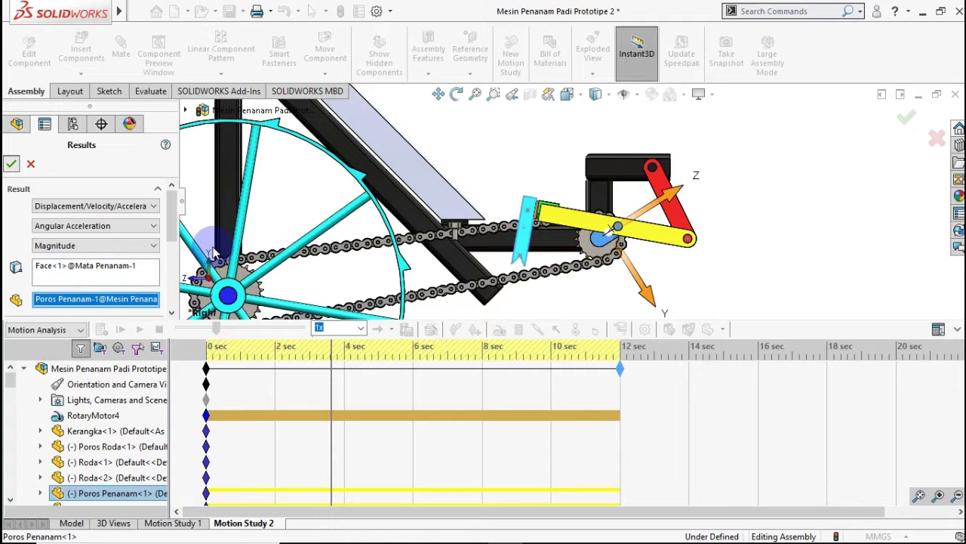
{"action": "key", "text": "Return"}
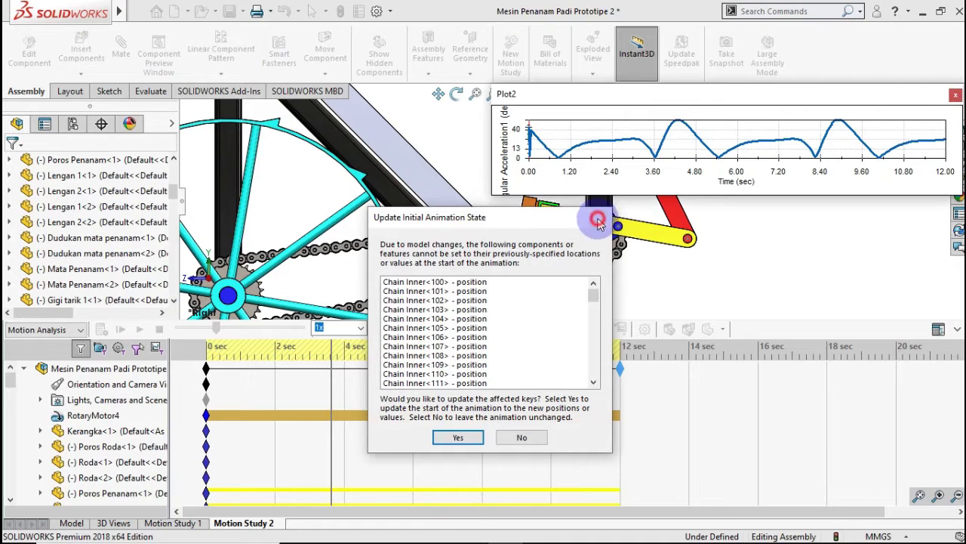
Dismiss the animation-state prompt, then enlarge Plot2 and move it below the linkage.
{"action": "left_click", "coordinate": [599, 218]}
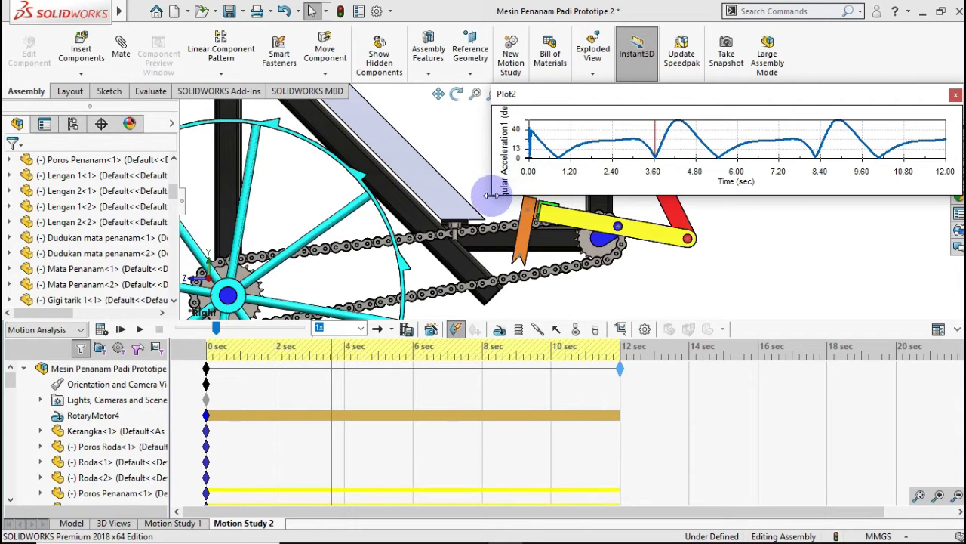
{"action": "left_click_drag", "start_coordinate": [487, 198], "coordinate": [395, 308]}
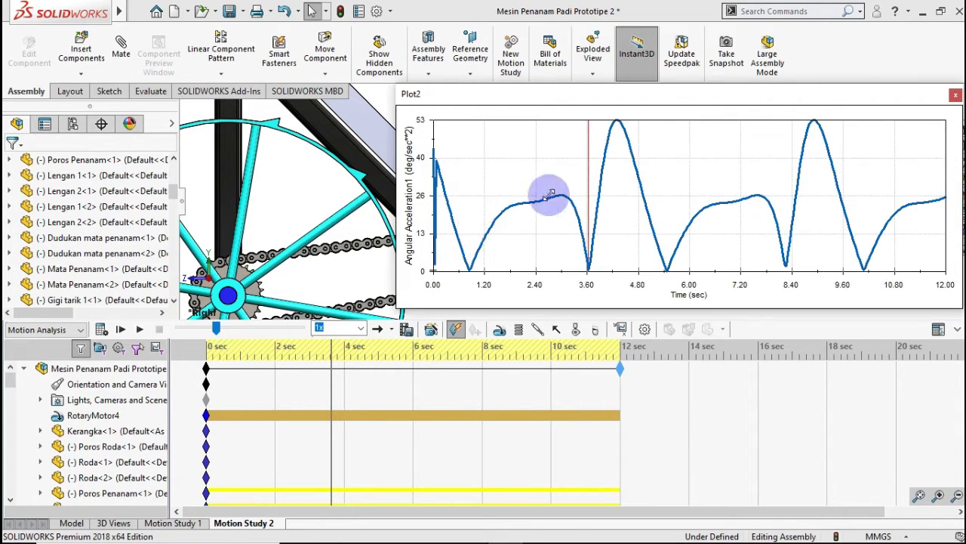
{"action": "left_click_drag", "start_coordinate": [622, 94], "coordinate": [544, 323]}
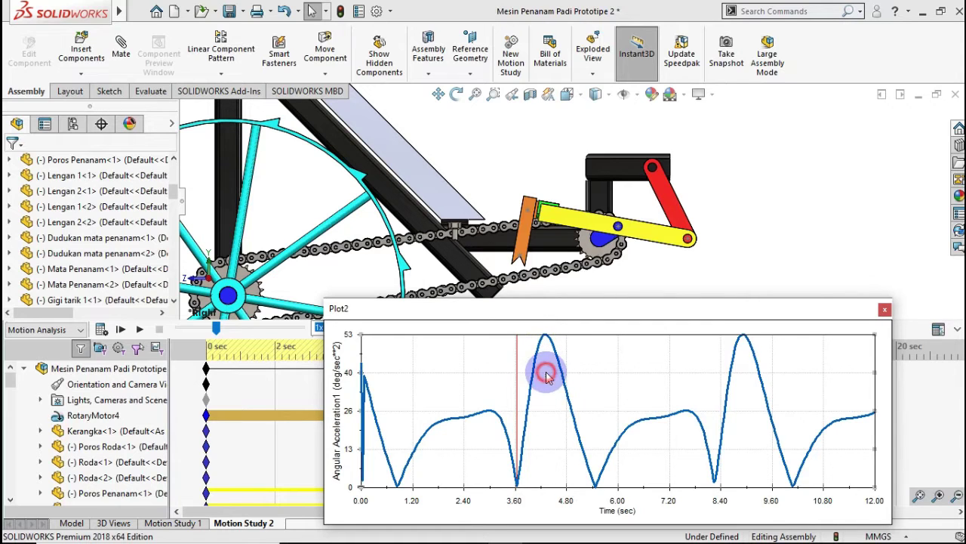
Scrub the mechanism along the acceleration curve from about 4.3 s to 3.6 s, then about 3.0 s.
{"action": "left_click", "coordinate": [548, 376]}
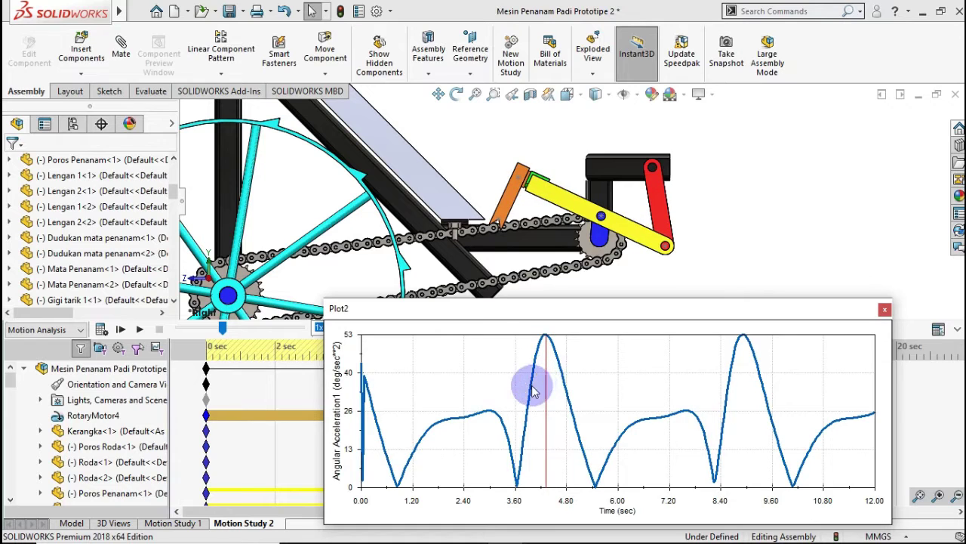
{"action": "left_click", "coordinate": [515, 380]}
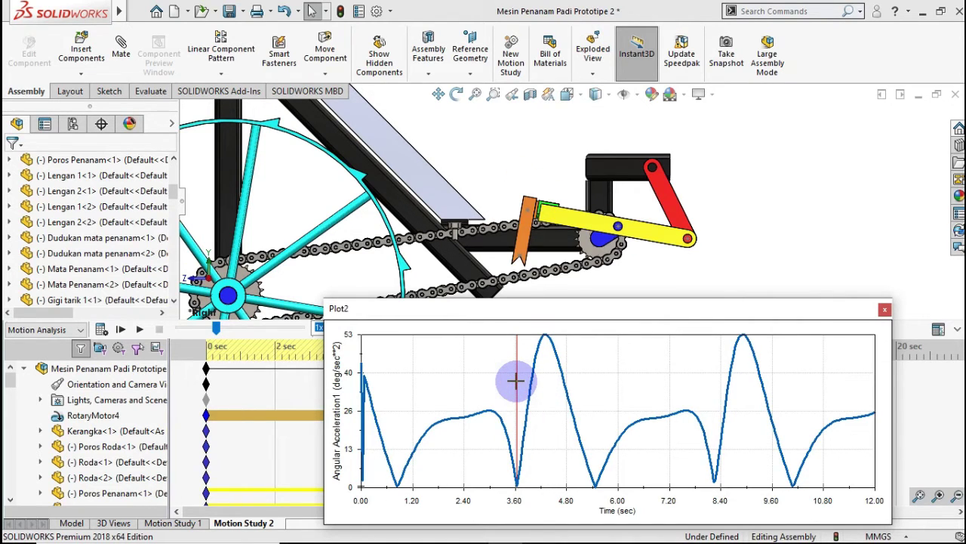
{"action": "left_click", "coordinate": [493, 372]}
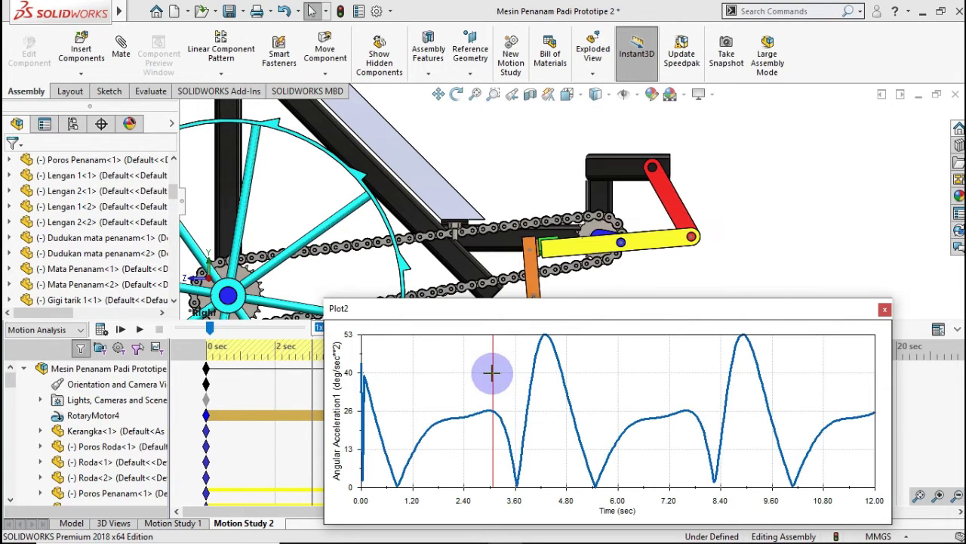
Nudge Plot2 down and left, then play and stop the linkage animation.
{"action": "left_click_drag", "start_coordinate": [475, 310], "coordinate": [457, 344]}
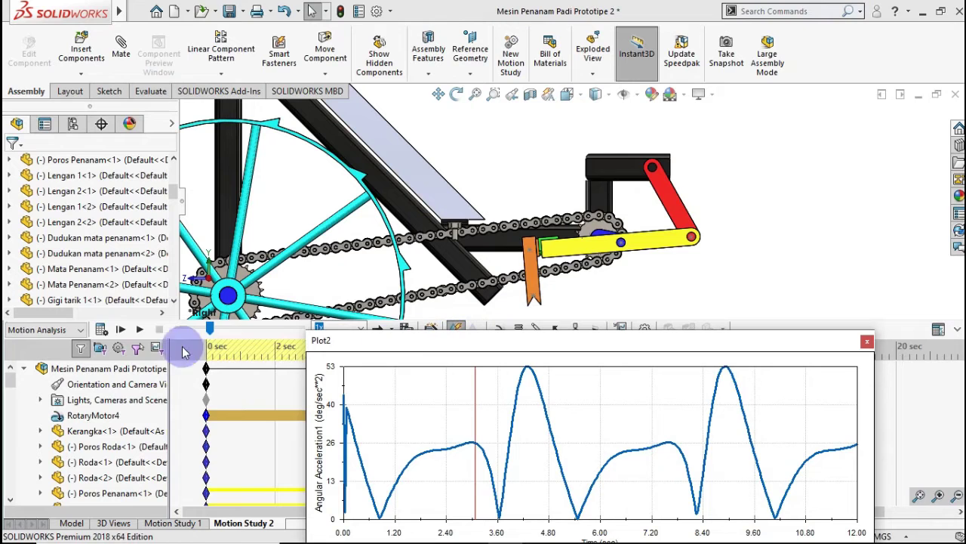
{"action": "left_click", "coordinate": [138, 332]}
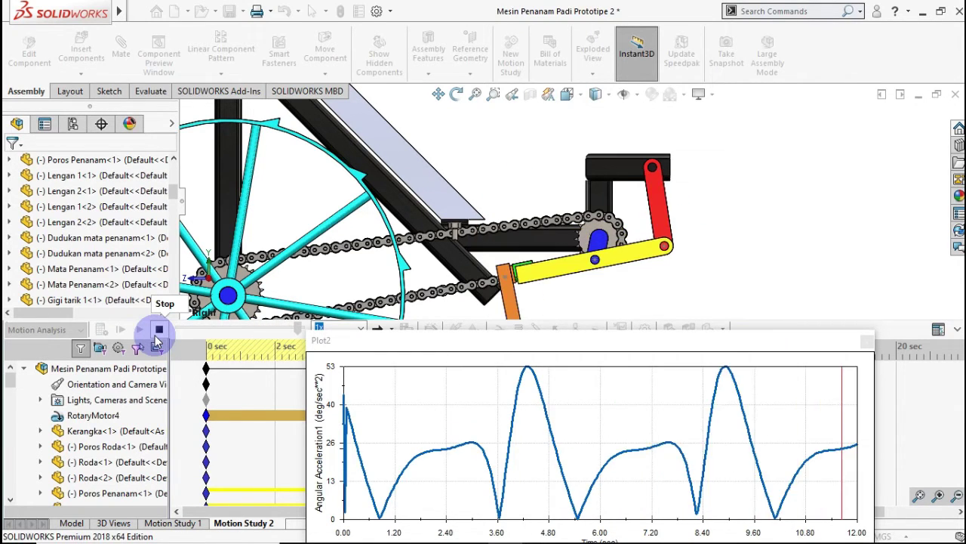
{"action": "left_click", "coordinate": [157, 332]}
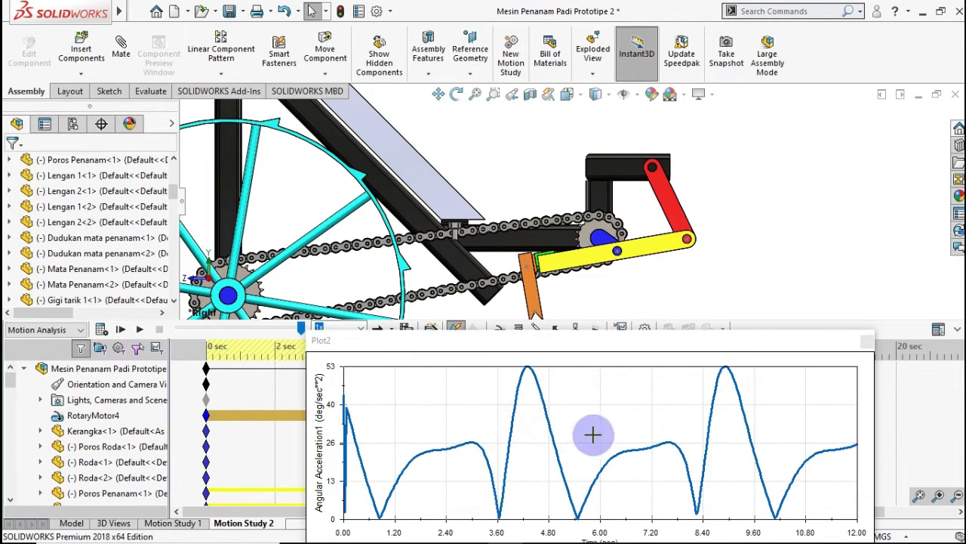
Scrub the linkage to about 7.7 s, 7.2 s and the 4.3 s acceleration peak, then close Plot2.
{"action": "left_click", "coordinate": [673, 413]}
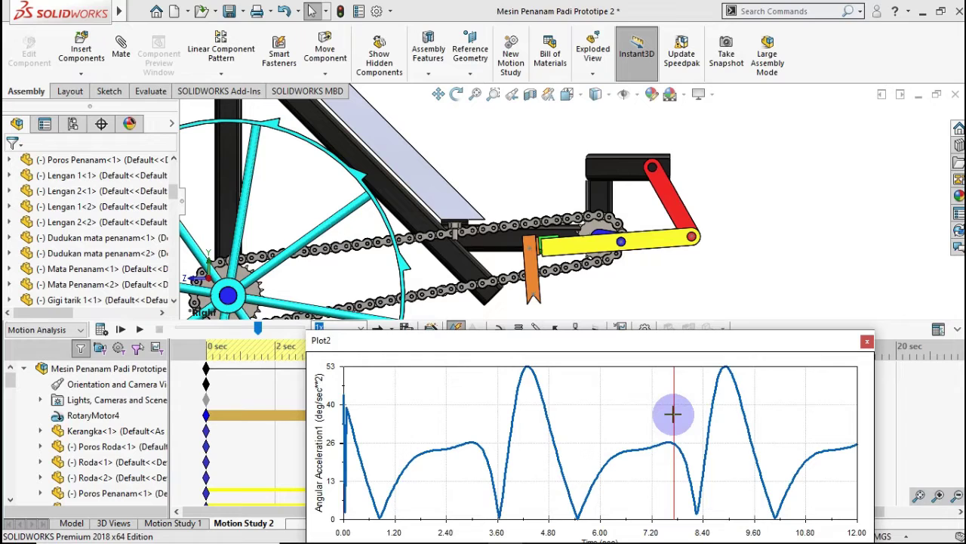
{"action": "left_click", "coordinate": [652, 421]}
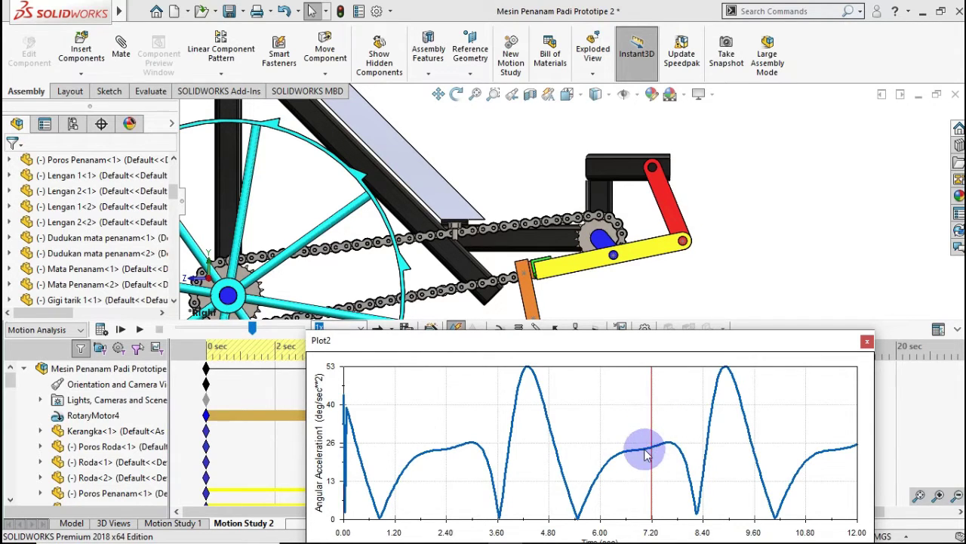
{"action": "left_click", "coordinate": [643, 447]}
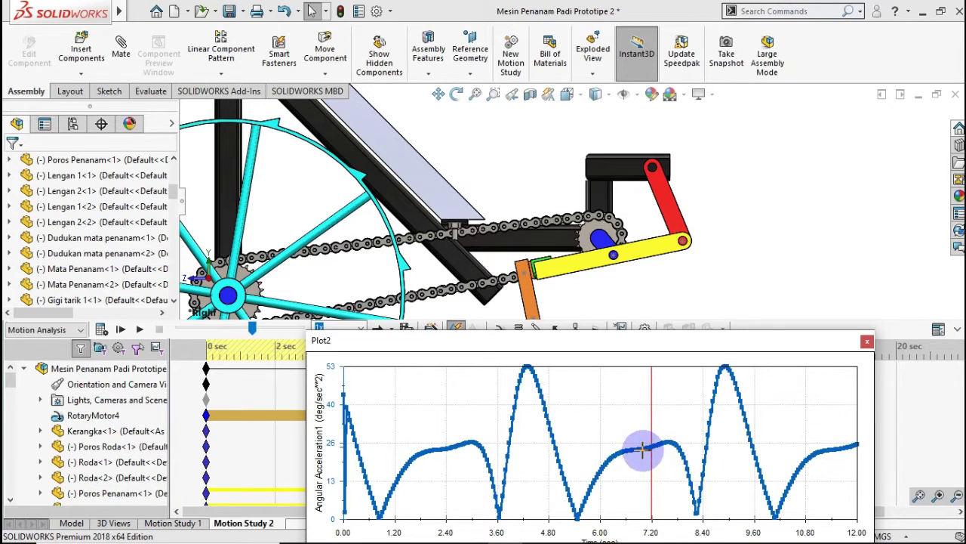
{"action": "left_click", "coordinate": [527, 396]}
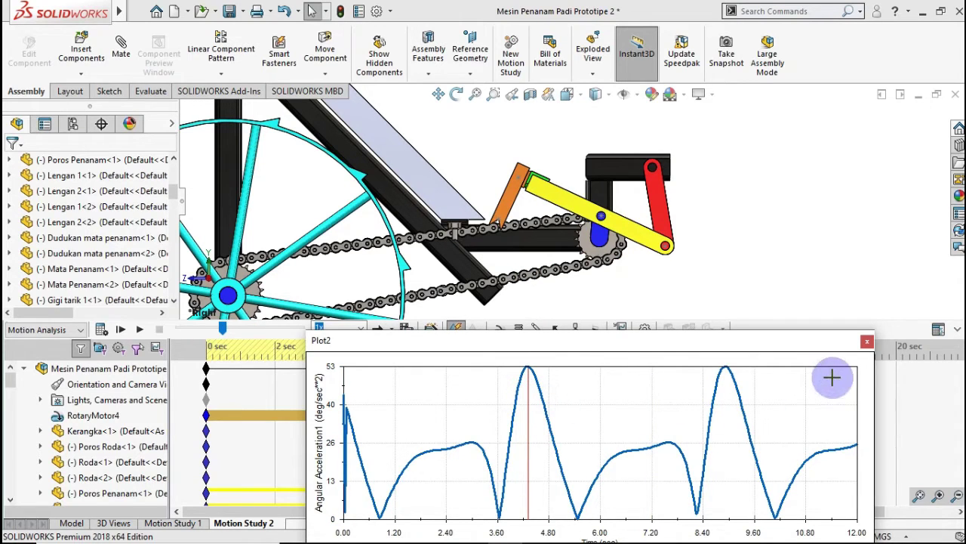
{"action": "left_click", "coordinate": [866, 344]}
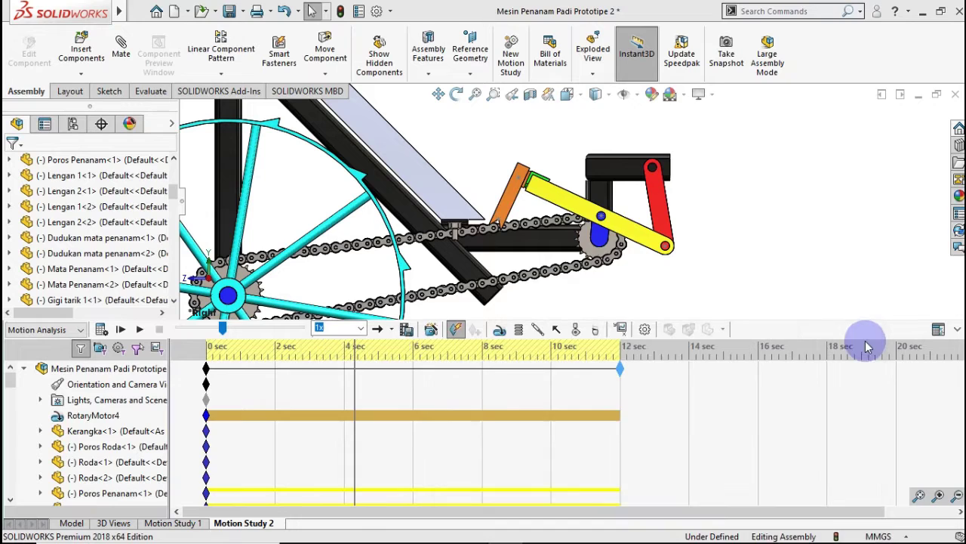
Start a new result set to Displacement/Velocity/Acceleration > Angular Displacement > Magnitude.
{"action": "left_click", "coordinate": [621, 330]}
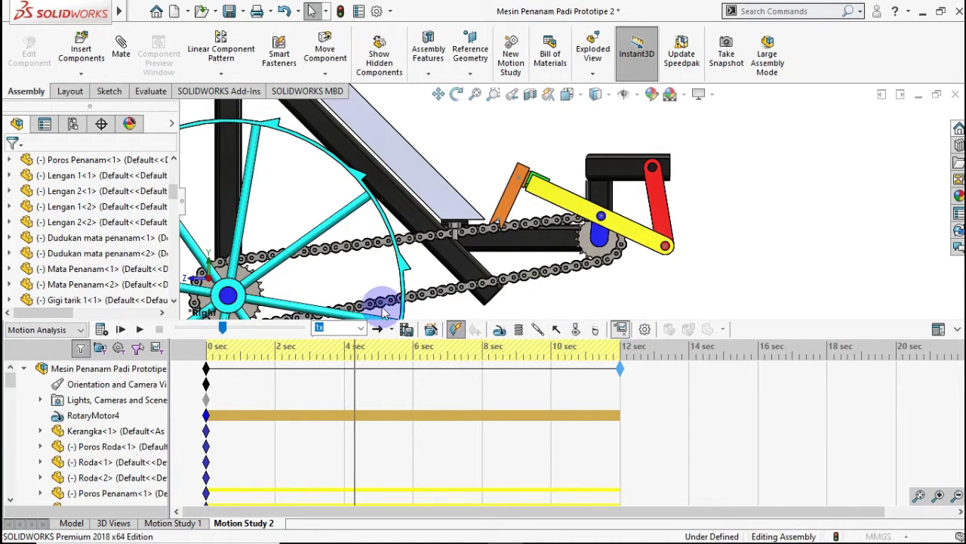
{"action": "left_click", "coordinate": [134, 210]}
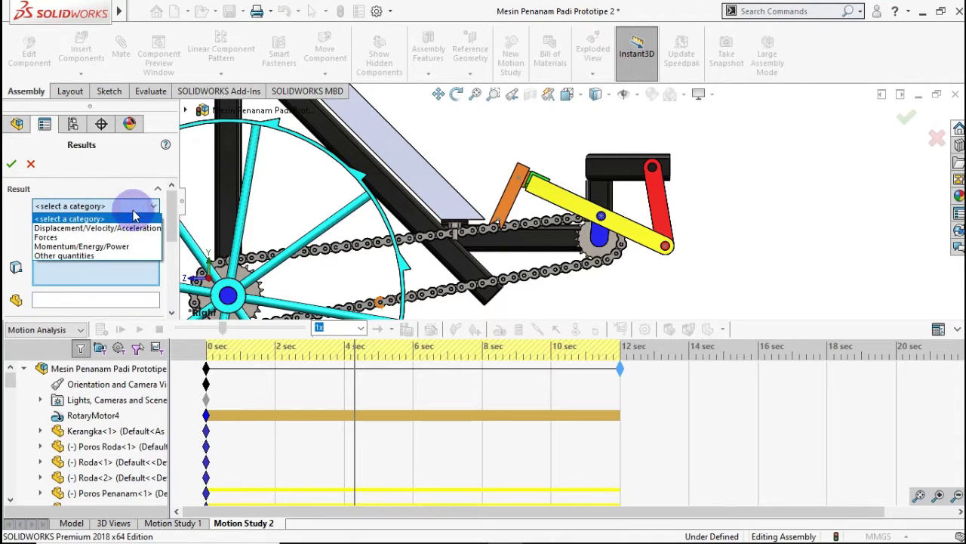
{"action": "left_click", "coordinate": [106, 230]}
{"action": "left_click", "coordinate": [106, 227]}
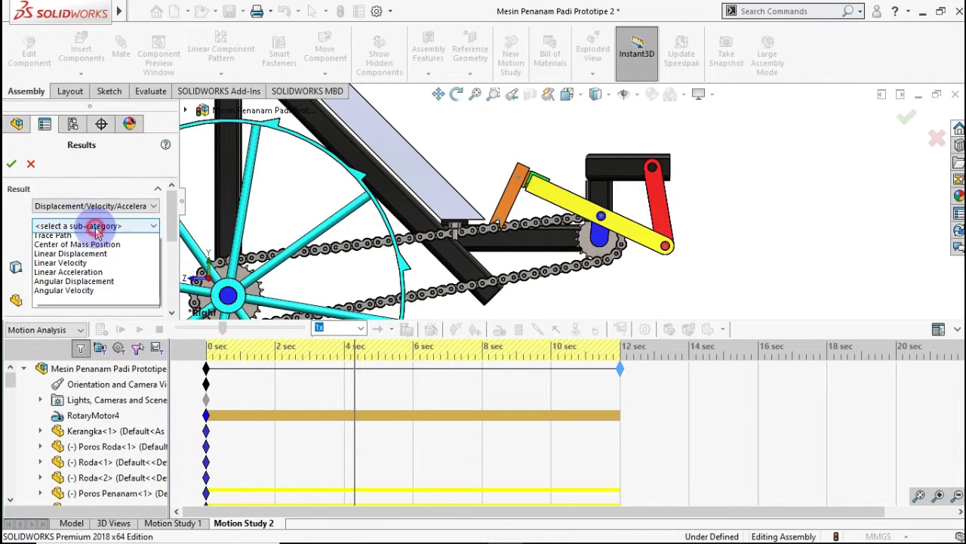
{"action": "left_click", "coordinate": [86, 294]}
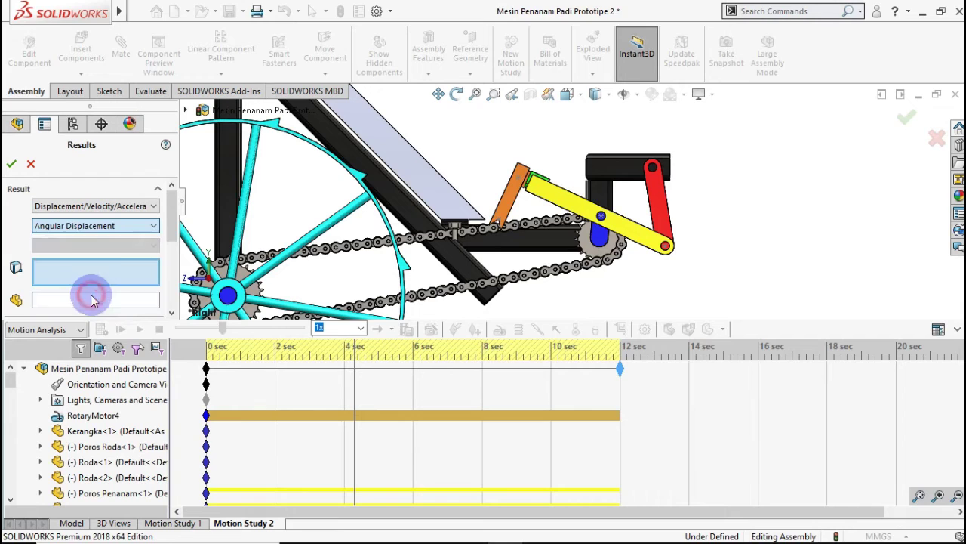
{"action": "left_click", "coordinate": [90, 246]}
{"action": "left_click", "coordinate": [88, 268]}
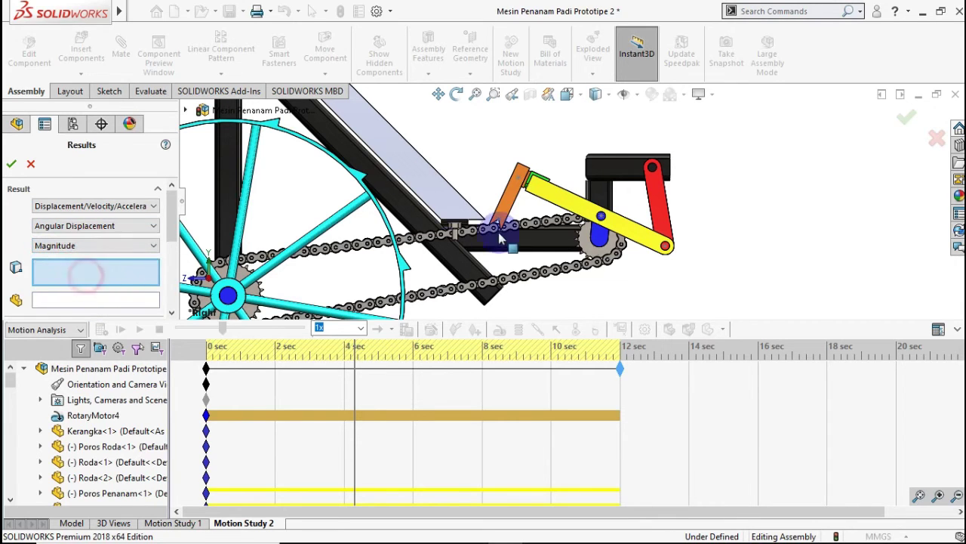
Select the Mata Penanam face as reference and delete the extra Poros Penanam face.
{"action": "left_click", "coordinate": [498, 198]}
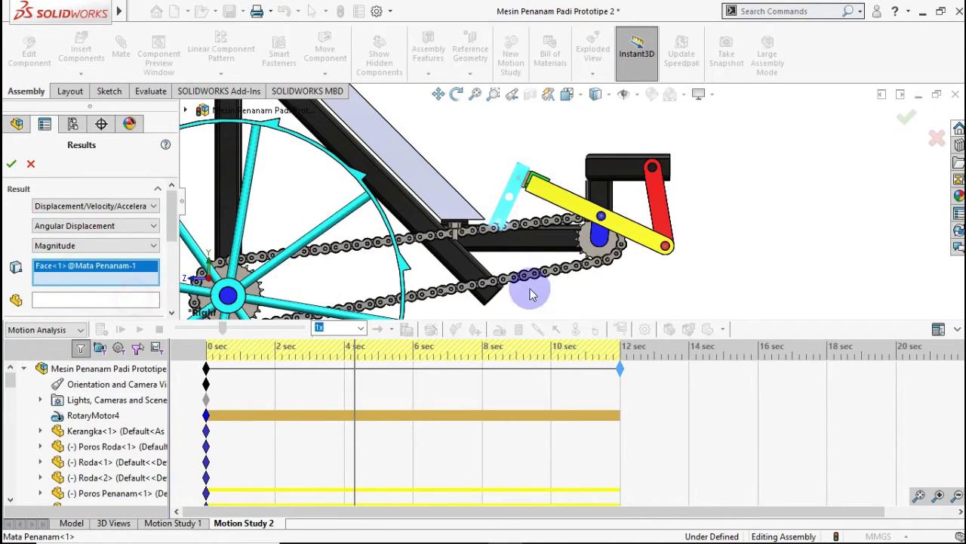
{"action": "left_click", "coordinate": [105, 303]}
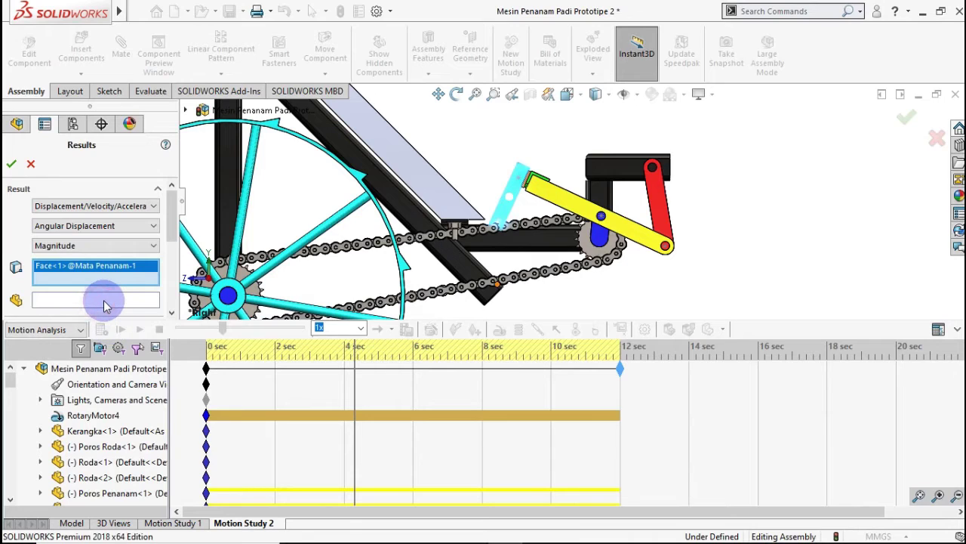
{"action": "left_click", "coordinate": [77, 300]}
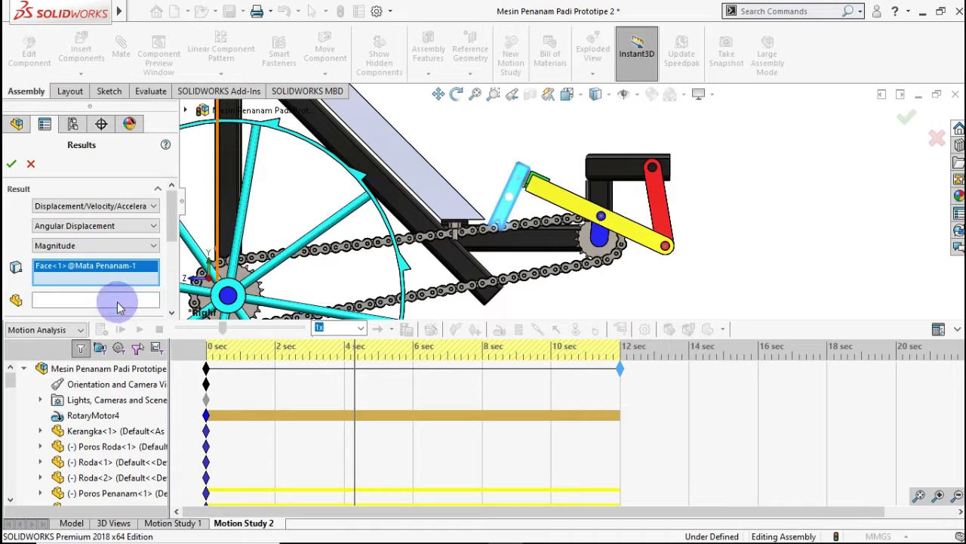
{"action": "left_click", "coordinate": [600, 237]}
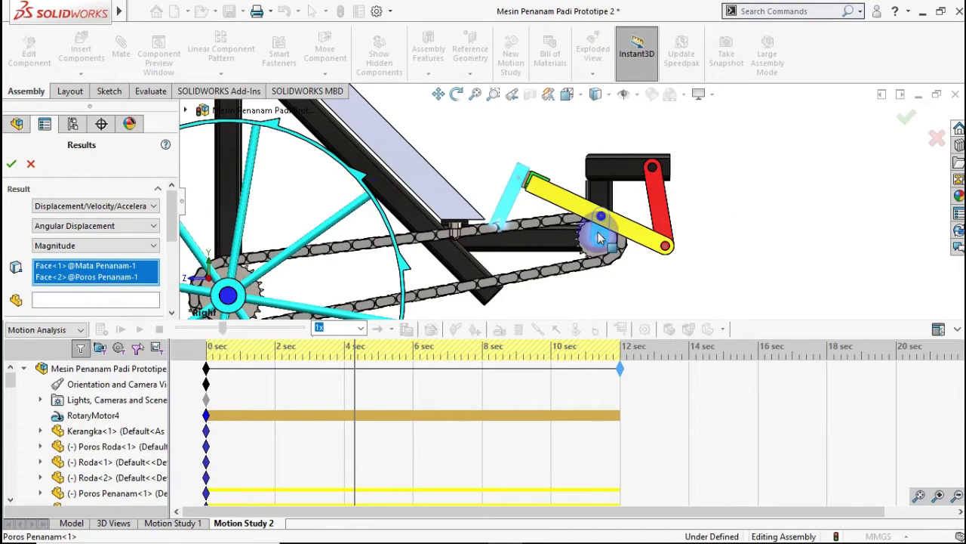
{"action": "right_click", "coordinate": [96, 277]}
{"action": "left_click", "coordinate": [121, 303]}
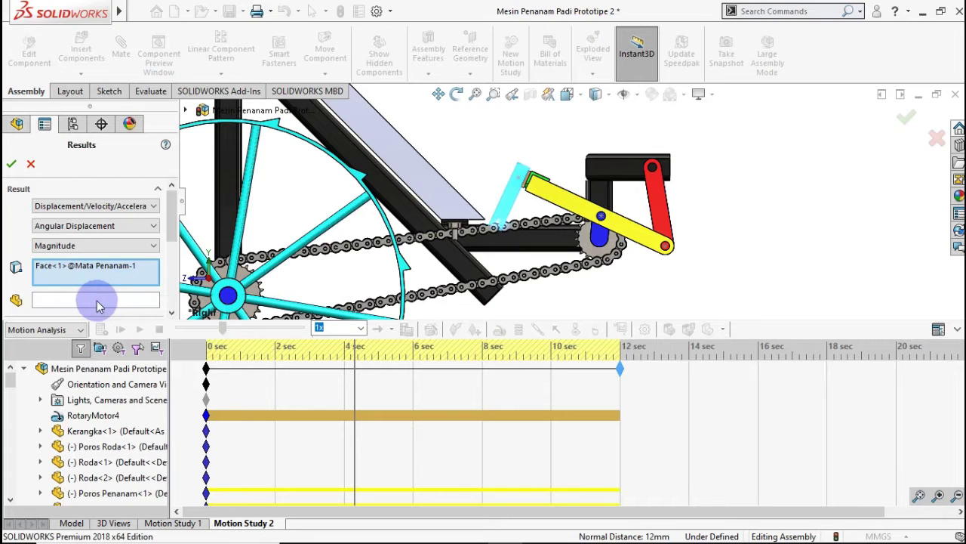
{"action": "mouse_move", "coordinate": [172, 203]}
{"action": "left_mouse_down"}
{"action": "mouse_move", "coordinate": [170, 260]}
{"action": "mouse_move", "coordinate": [170, 201]}
{"action": "left_mouse_up"}
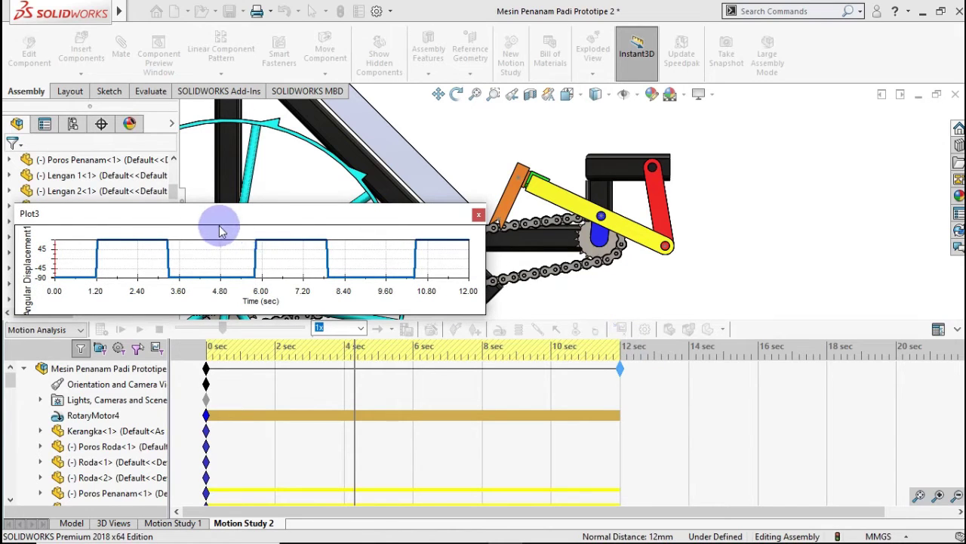
Move Plot3 off the model, keep the animation start state, and enlarge the graph.
{"action": "left_click_drag", "start_coordinate": [223, 219], "coordinate": [488, 353]}
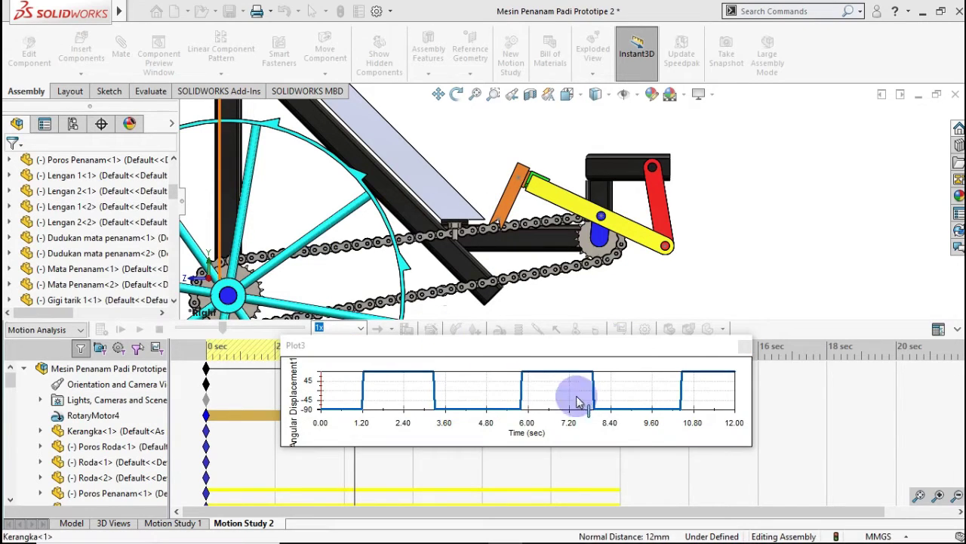
{"action": "left_click", "coordinate": [755, 449]}
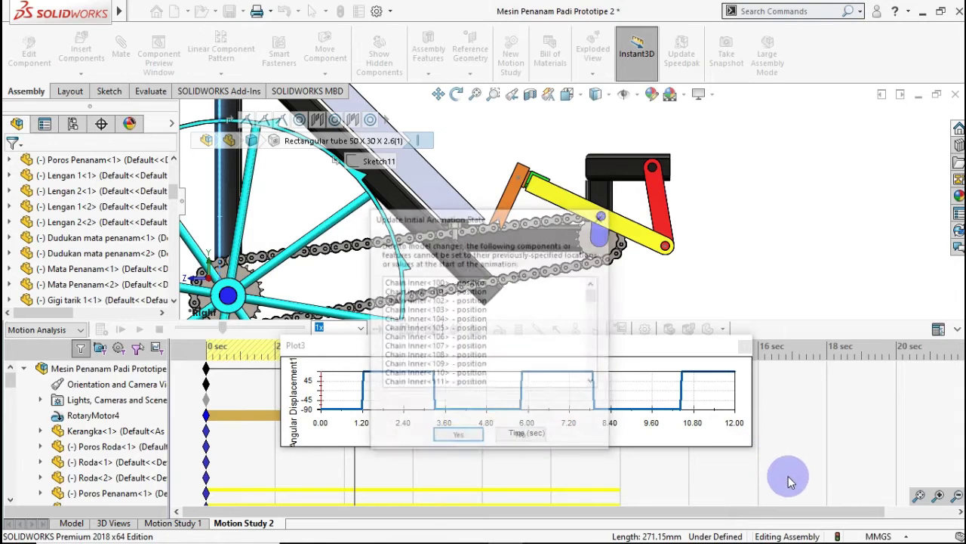
{"action": "left_click", "coordinate": [518, 437]}
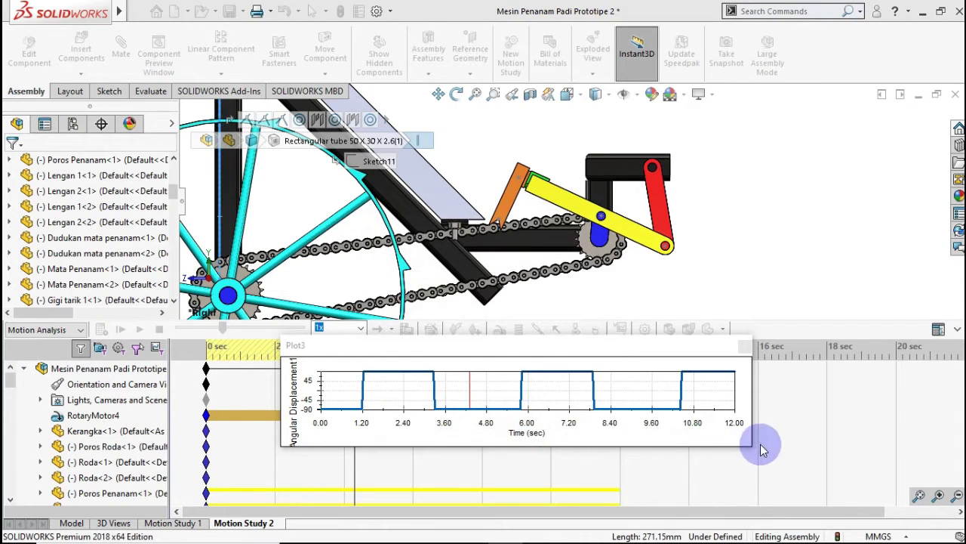
{"action": "left_click_drag", "start_coordinate": [752, 447], "coordinate": [840, 504]}
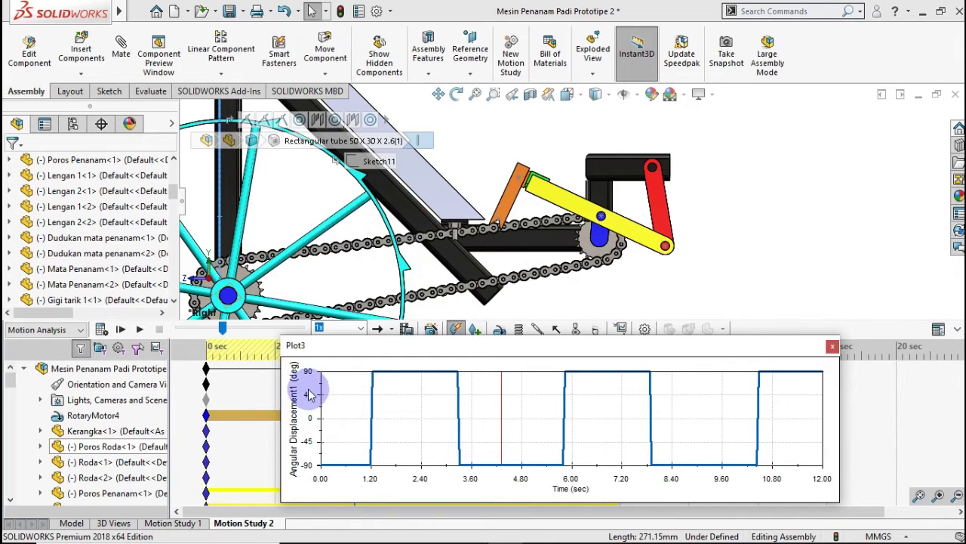
Scrub the linkage to about 1.2, 2.3, 2.85, 3.2 and back to 1.2 s, then close Plot3.
{"action": "left_click", "coordinate": [368, 399]}
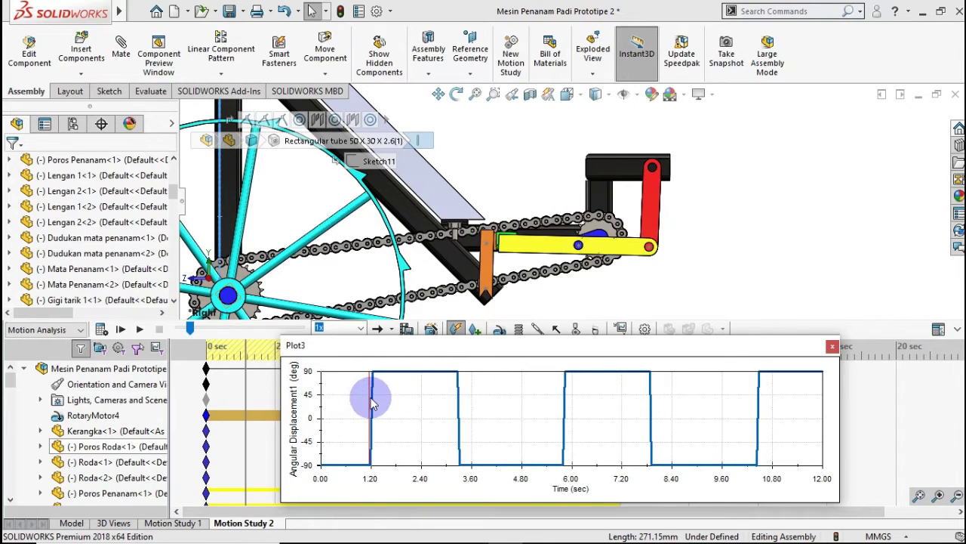
{"action": "left_click_drag", "start_coordinate": [372, 396], "coordinate": [428, 400]}
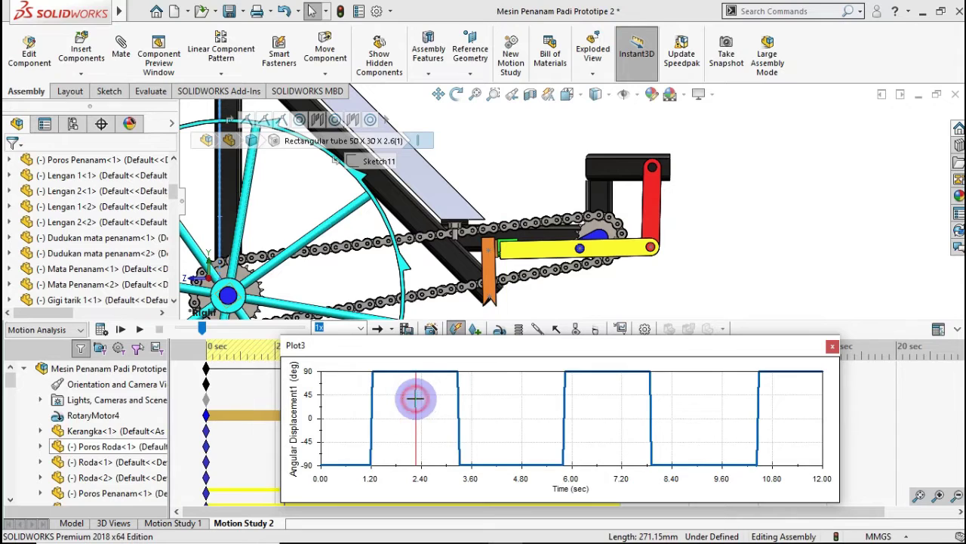
{"action": "left_click", "coordinate": [439, 400]}
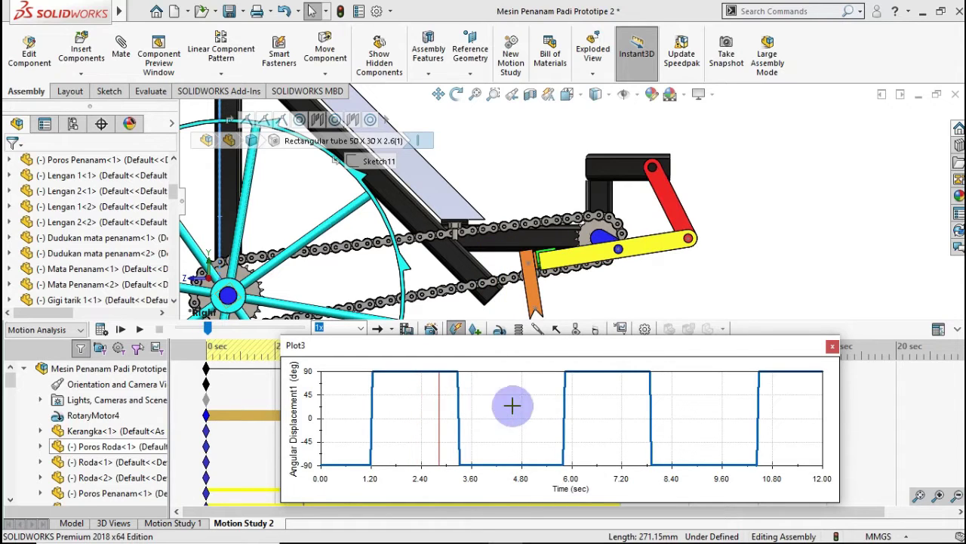
{"action": "left_click", "coordinate": [457, 406]}
{"action": "left_click", "coordinate": [371, 412]}
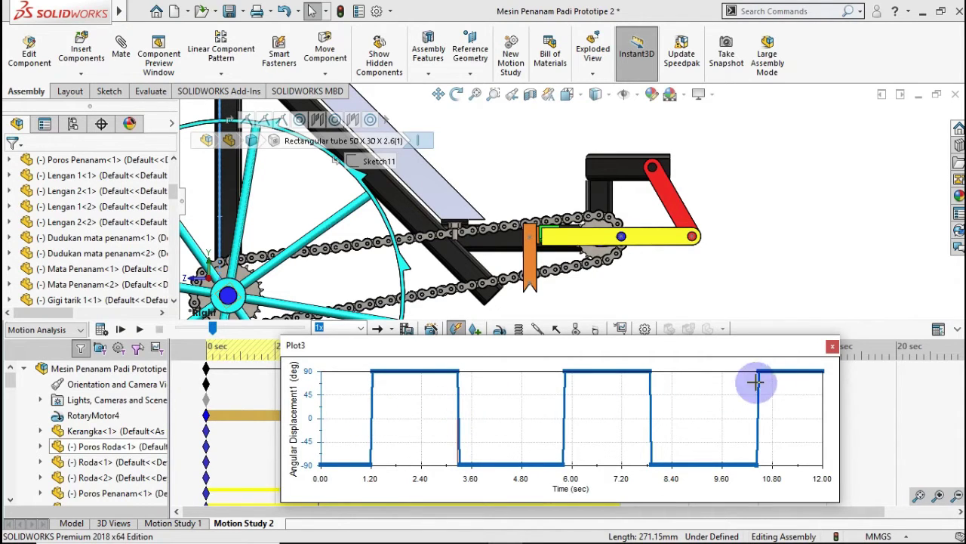
{"action": "left_click", "coordinate": [832, 348]}
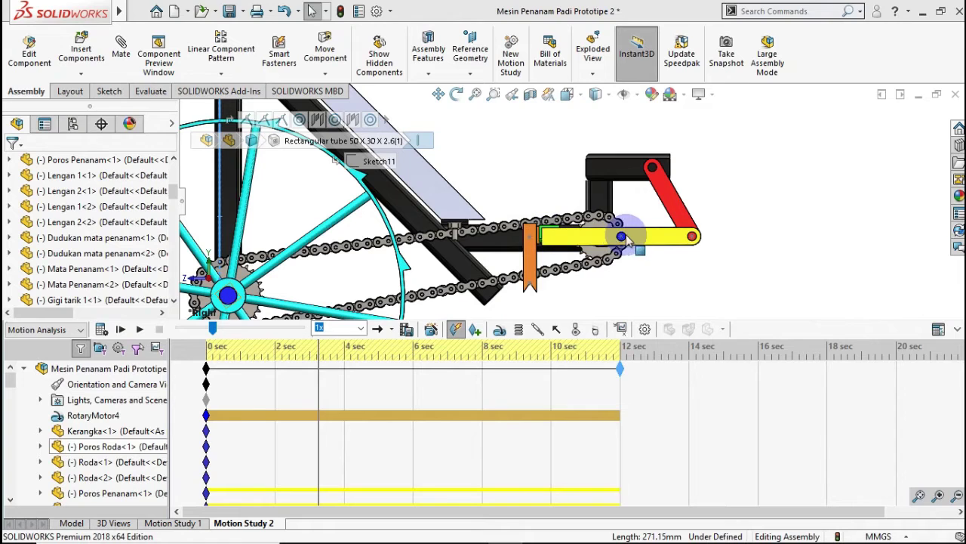
Clear the leftover Kerangka frame references from the new result.
{"action": "left_click", "coordinate": [548, 239]}
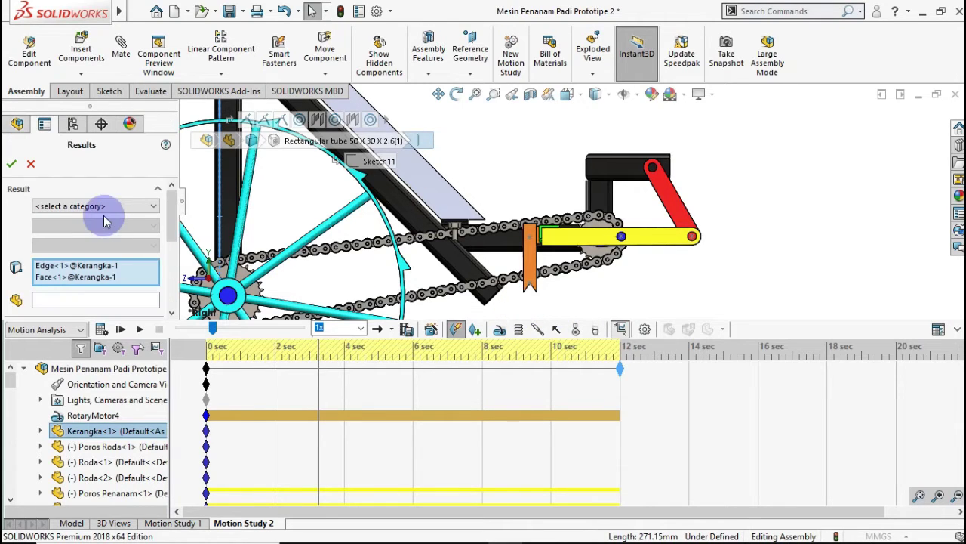
{"action": "left_click", "coordinate": [105, 279]}
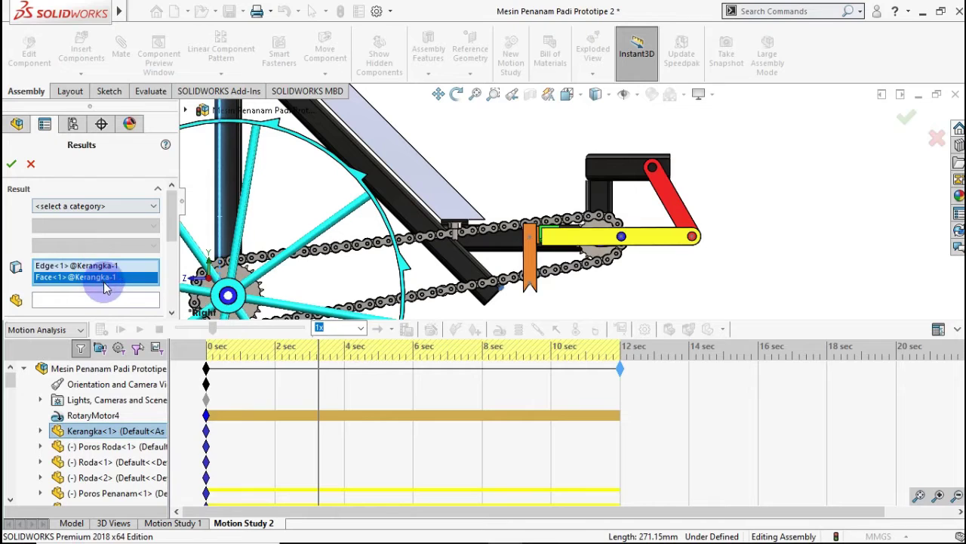
{"action": "right_click", "coordinate": [105, 285]}
{"action": "left_click", "coordinate": [192, 282]}
Create a Trace Path result on Point1@Sketch2 of Mata Penanam, answering No to the update prompt.
{"action": "left_click", "coordinate": [99, 205]}
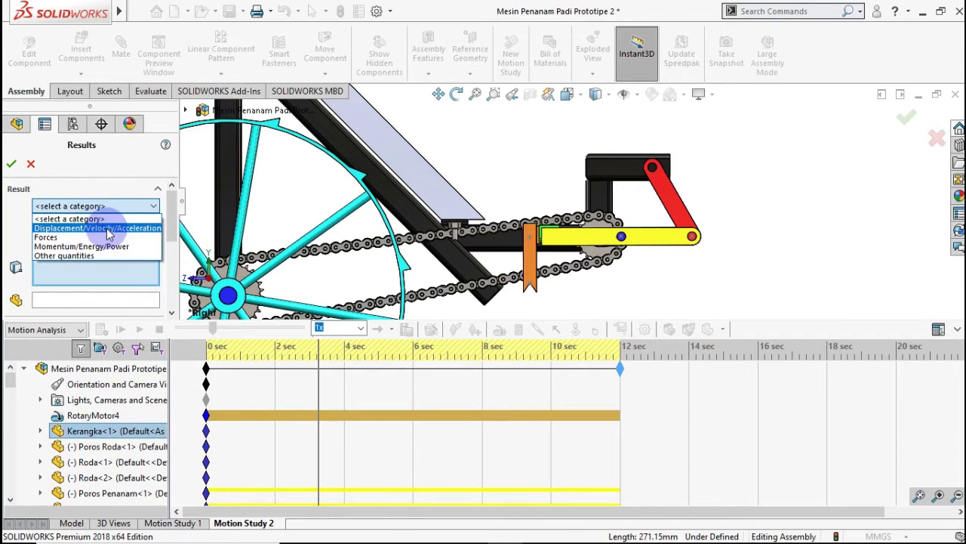
{"action": "left_click", "coordinate": [109, 228]}
{"action": "left_click", "coordinate": [95, 226]}
{"action": "left_click", "coordinate": [87, 237]}
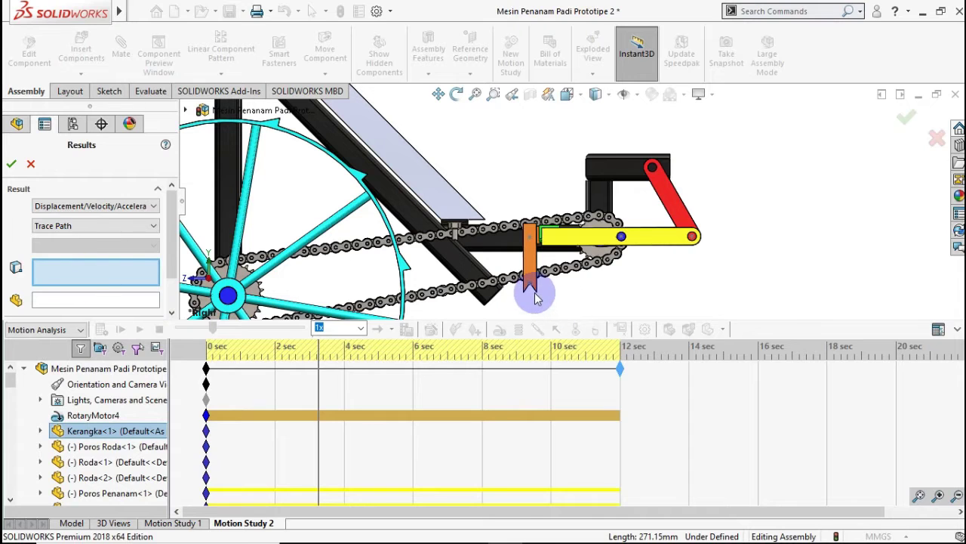
{"action": "left_click", "coordinate": [531, 287]}
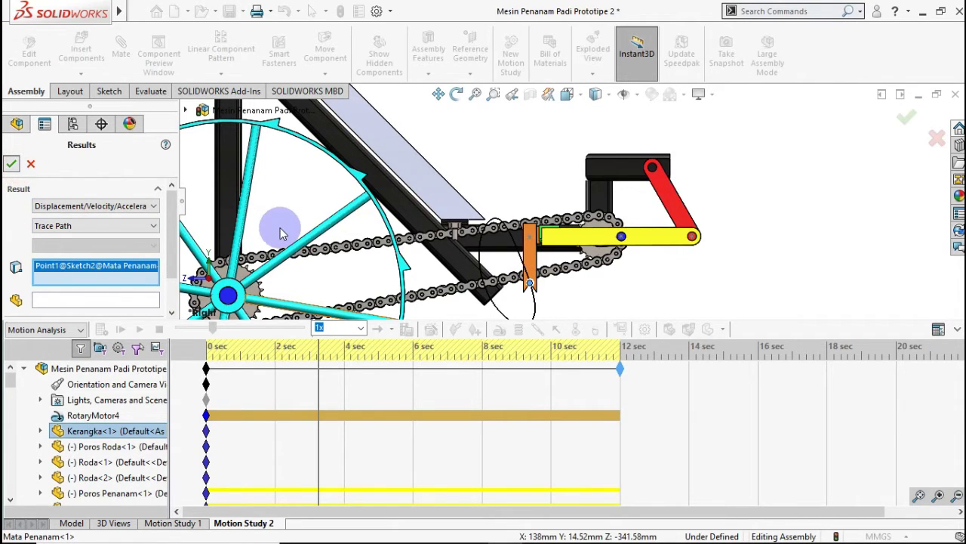
{"action": "left_click", "coordinate": [492, 293]}
{"action": "left_click", "coordinate": [230, 263]}
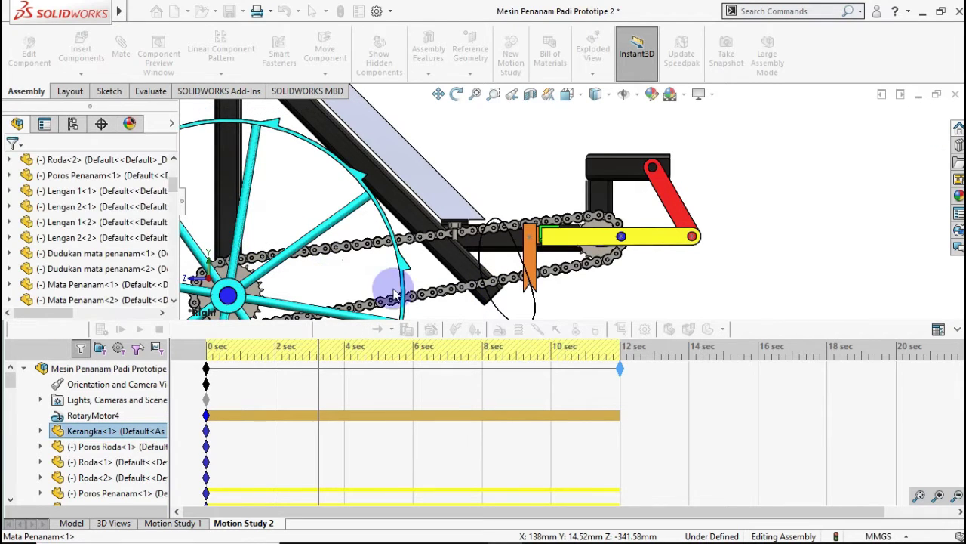
{"action": "left_click", "coordinate": [503, 314]}
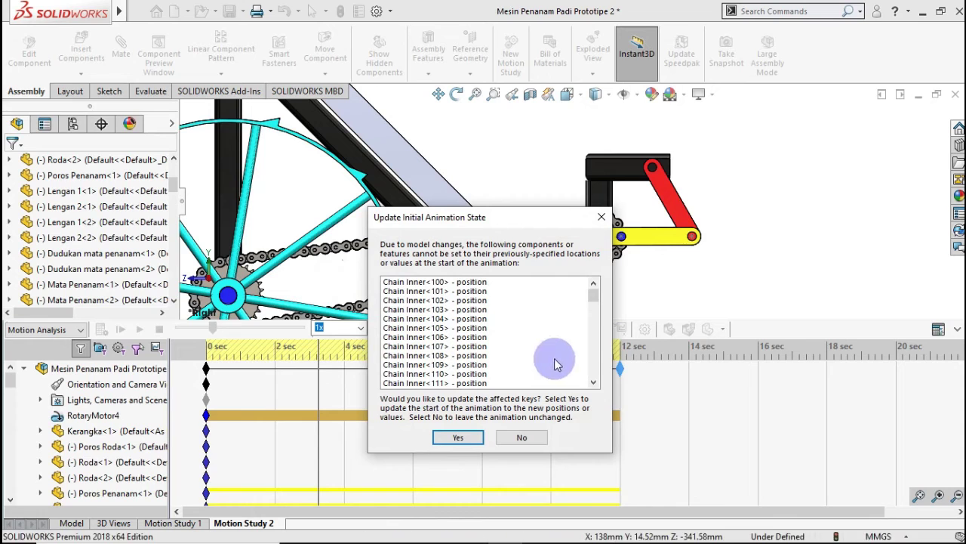
{"action": "left_click", "coordinate": [614, 212]}
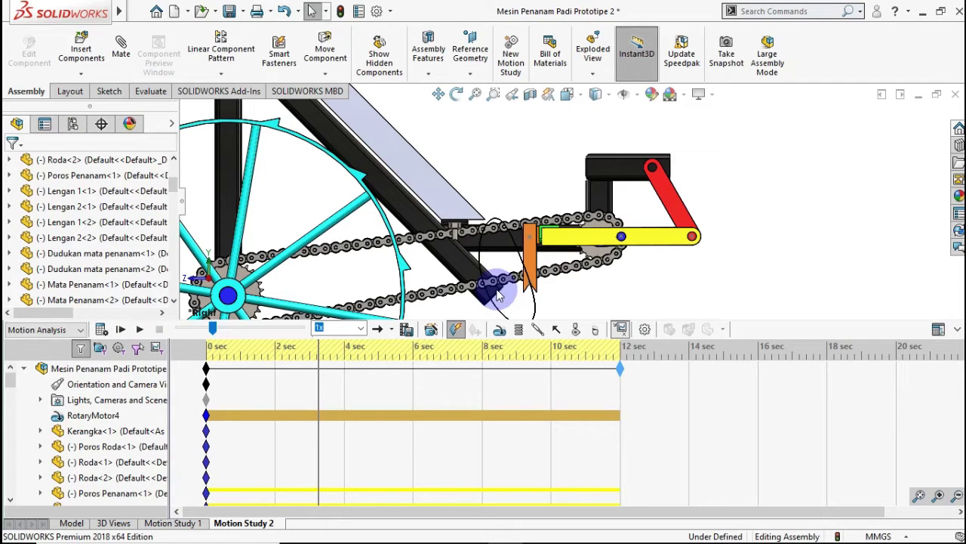
Create a Trace Path result on Point3@Sketch2 of Mata Penanam and dismiss the start-state prompt.
{"action": "left_click", "coordinate": [499, 330]}
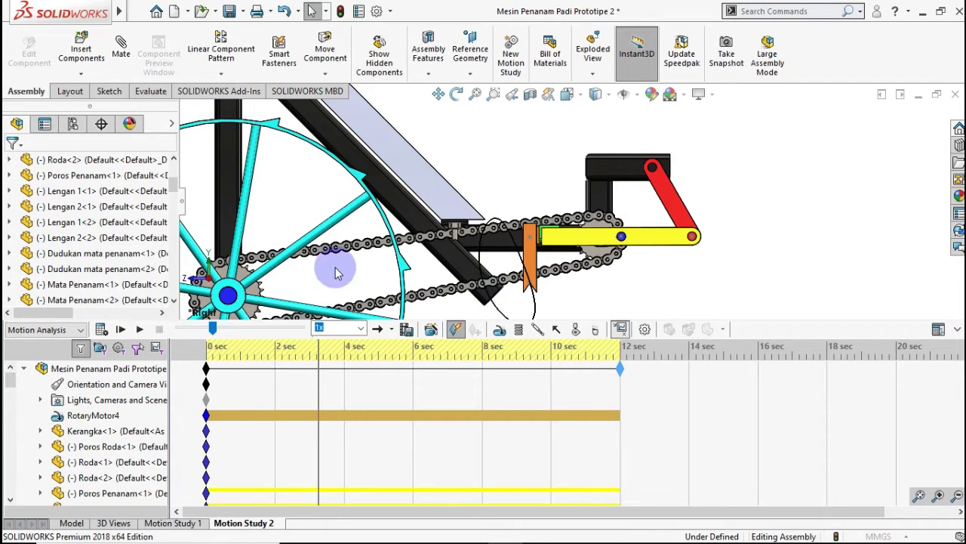
{"action": "left_click", "coordinate": [96, 206]}
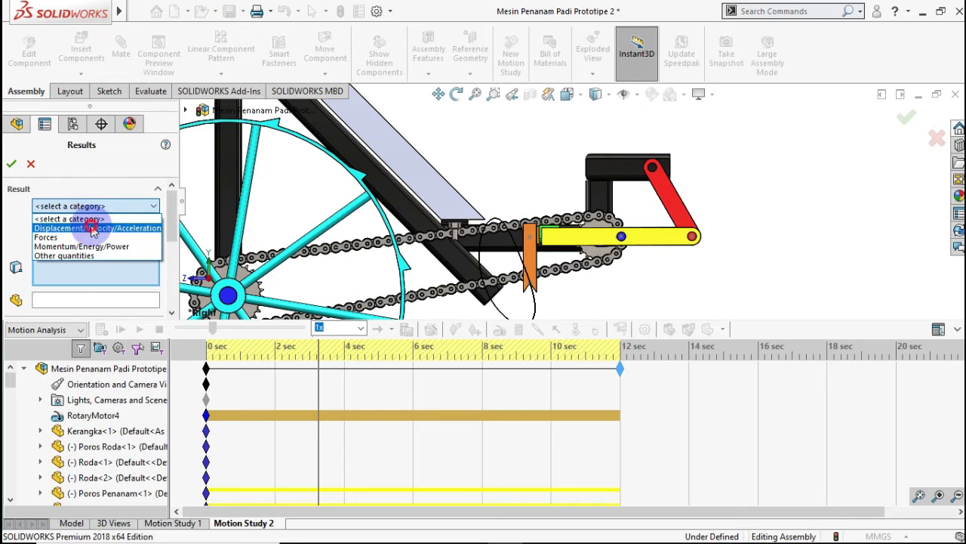
{"action": "left_click", "coordinate": [86, 227]}
{"action": "left_click", "coordinate": [81, 225]}
{"action": "left_click", "coordinate": [75, 248]}
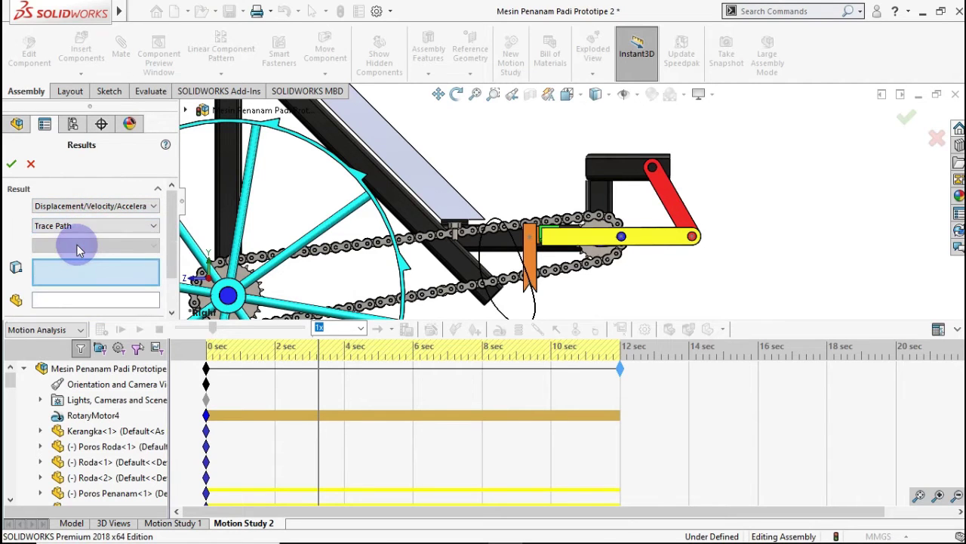
{"action": "left_click", "coordinate": [530, 238]}
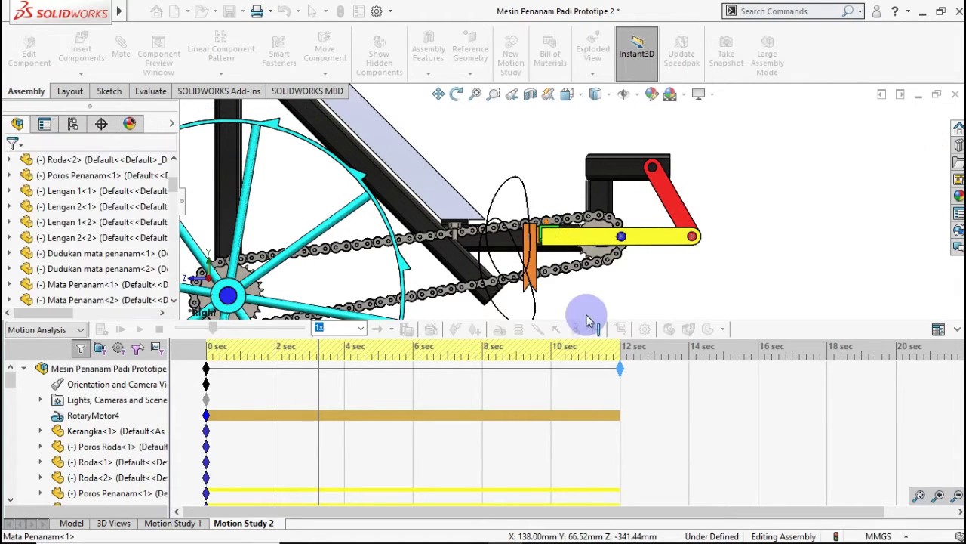
{"action": "left_click", "coordinate": [601, 217]}
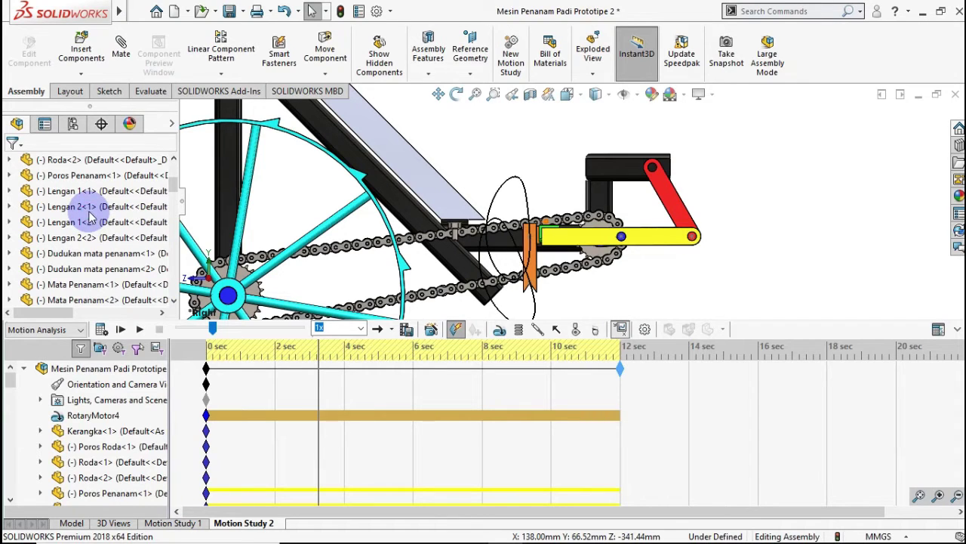
Create a Trace Path result on the Lengan 2-2 link's middle pin, then recalculate the study.
{"action": "left_click", "coordinate": [83, 206]}
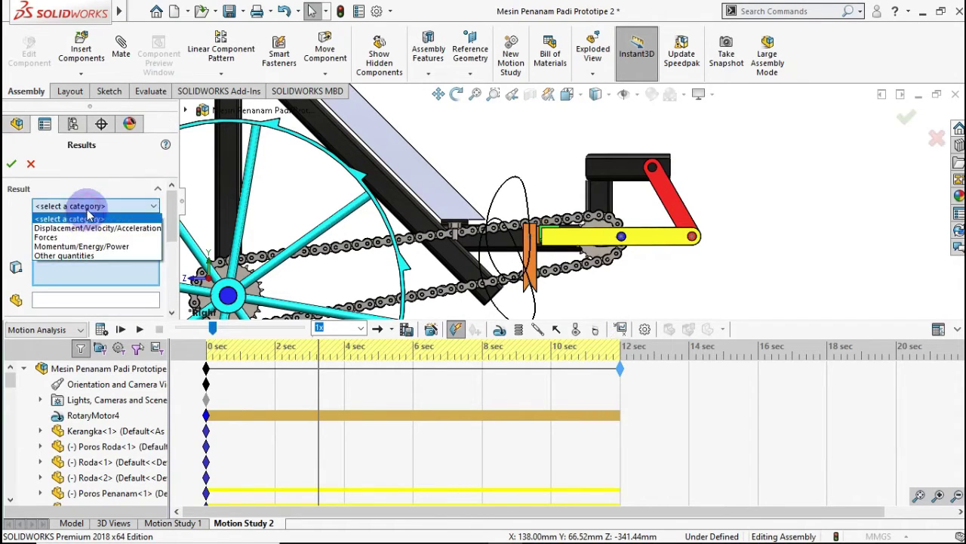
{"action": "left_click", "coordinate": [83, 216]}
{"action": "left_click", "coordinate": [83, 226]}
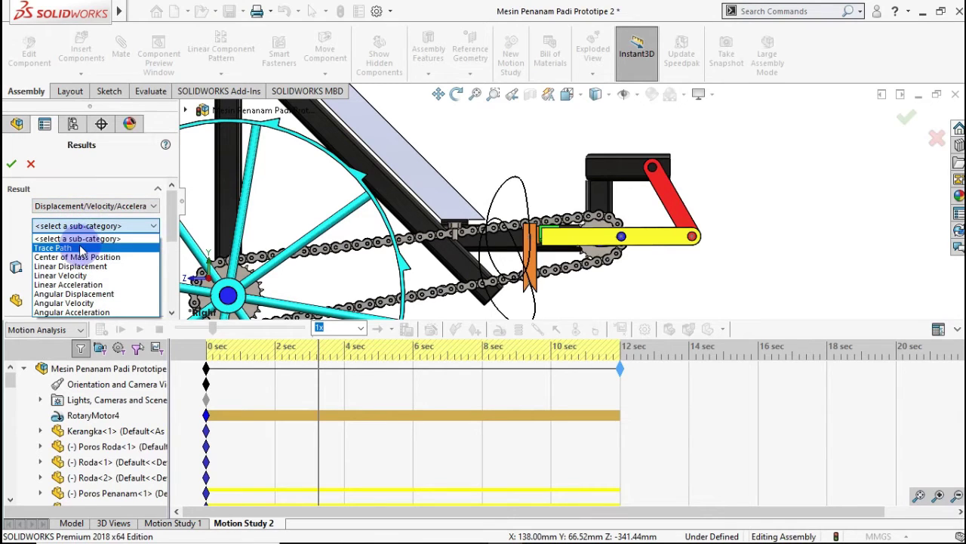
{"action": "left_click", "coordinate": [75, 248]}
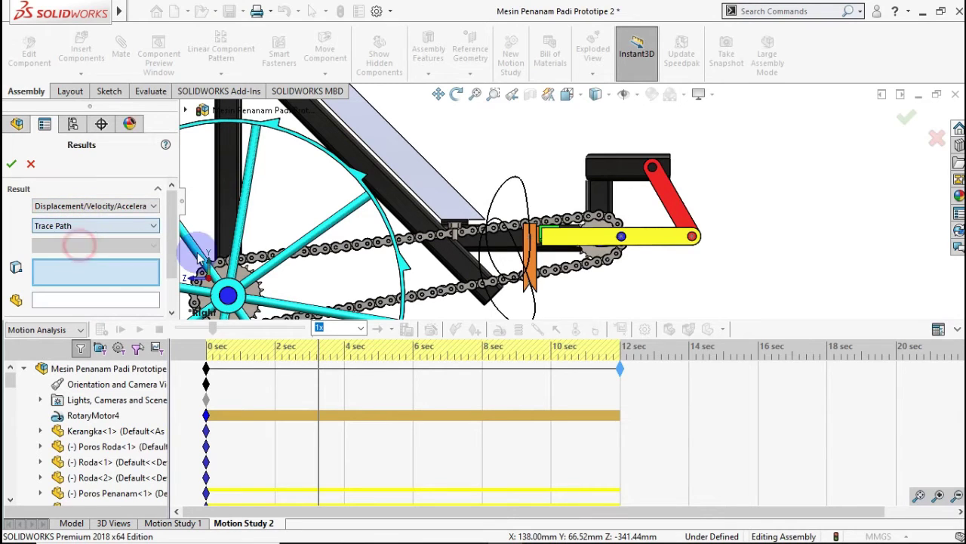
{"action": "left_click", "coordinate": [620, 237]}
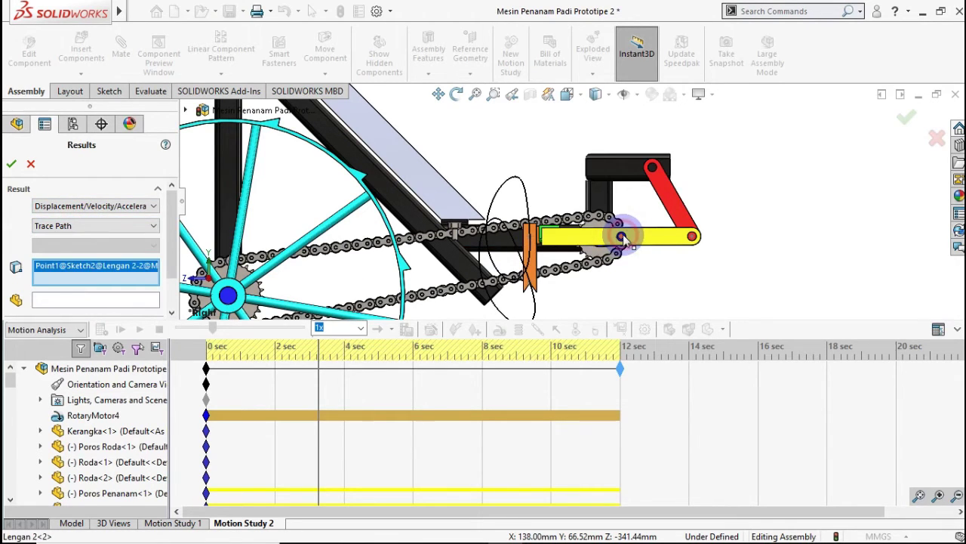
{"action": "left_click", "coordinate": [13, 165]}
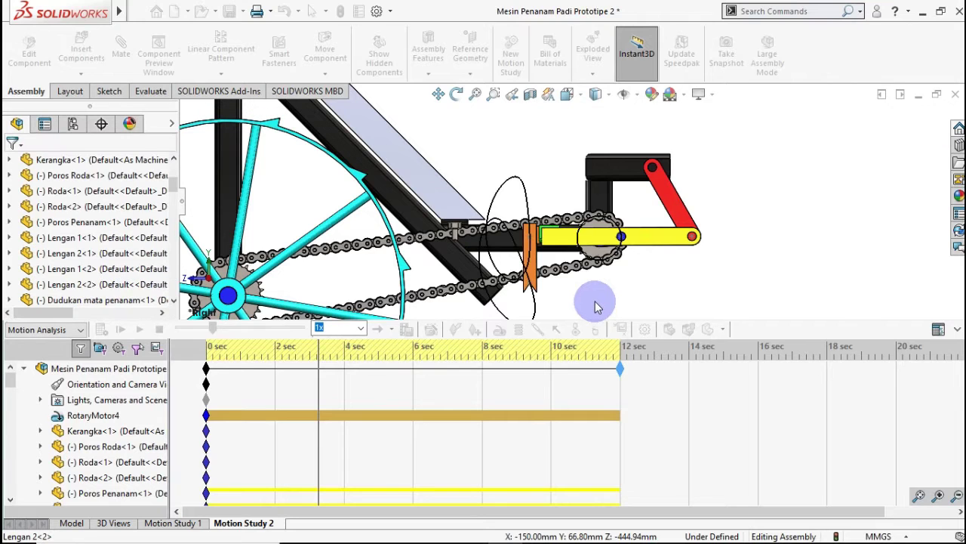
{"action": "left_click", "coordinate": [603, 211]}
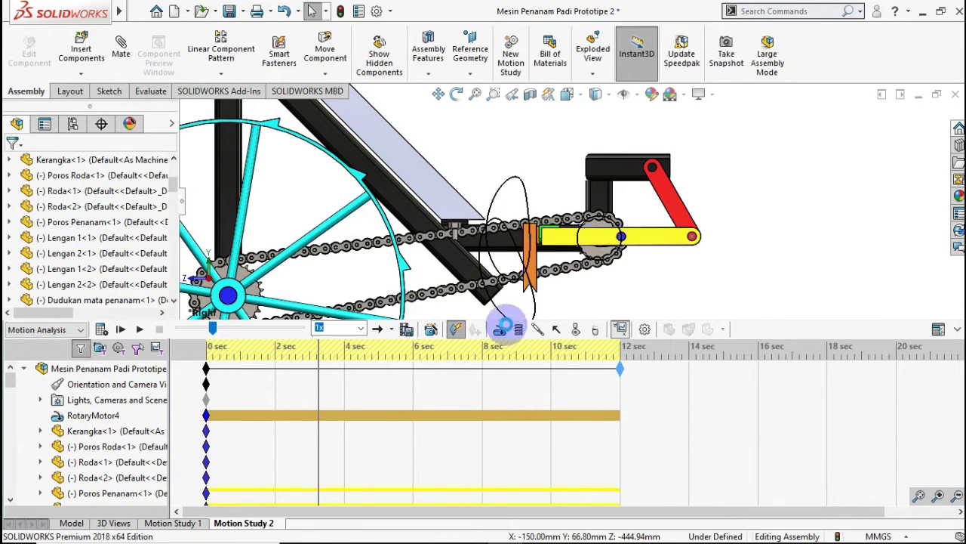
Create a Trace Path result on the yellow link's end pin and finish the animation-state update.
{"action": "left_click", "coordinate": [499, 326]}
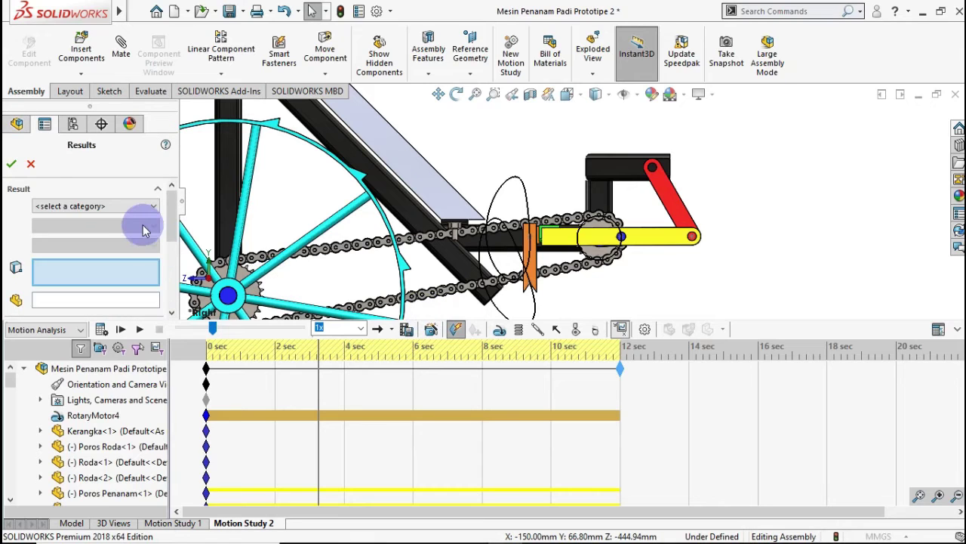
{"action": "left_click", "coordinate": [147, 206]}
{"action": "left_click", "coordinate": [132, 228]}
{"action": "left_click", "coordinate": [127, 225]}
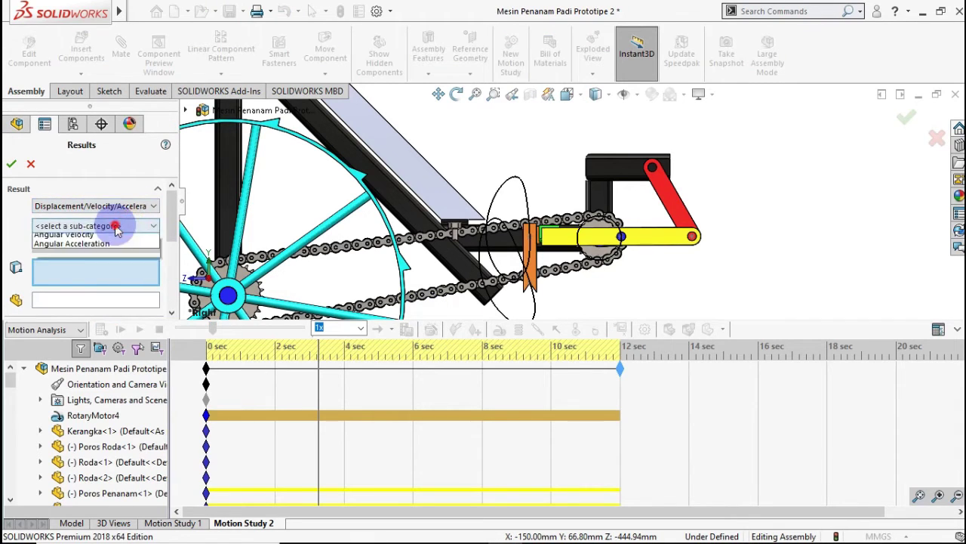
{"action": "left_click", "coordinate": [114, 247]}
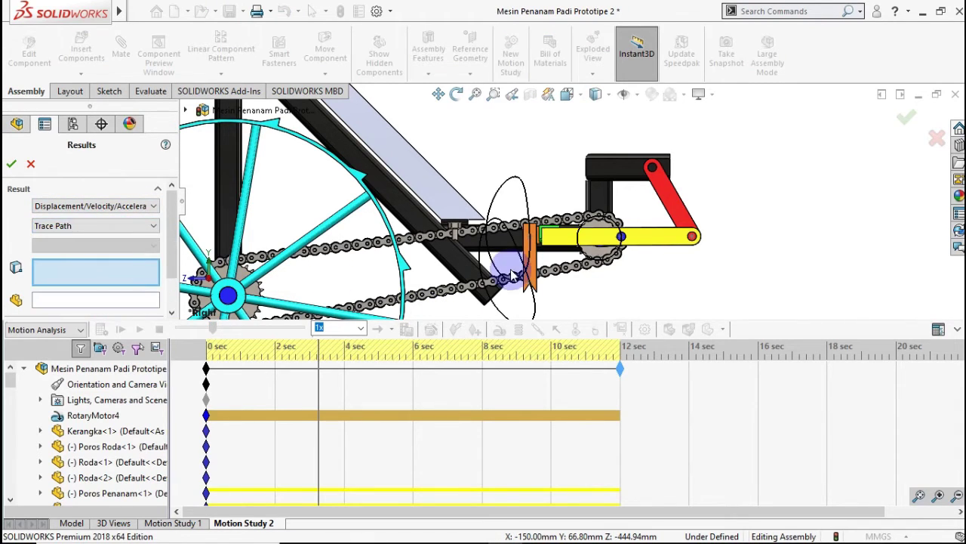
{"action": "left_click", "coordinate": [692, 239]}
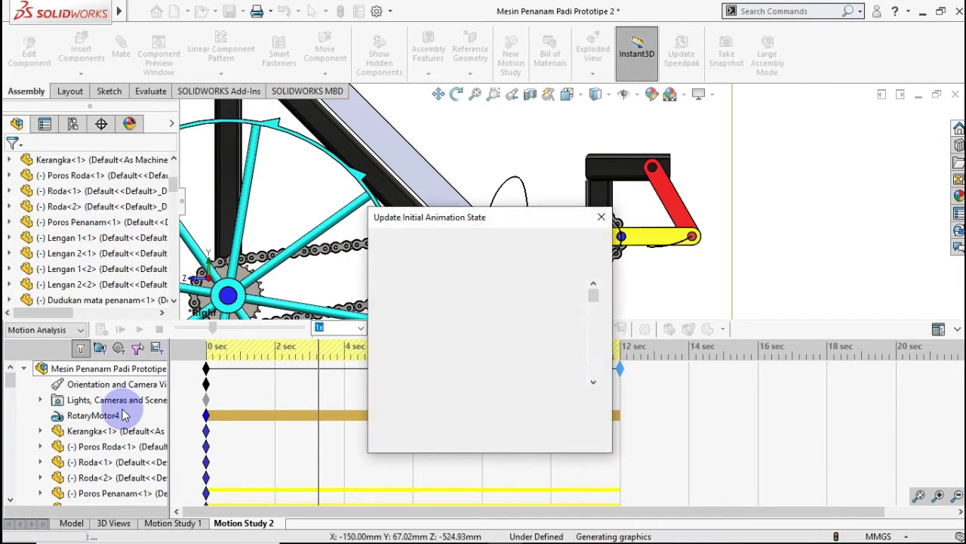
{"action": "left_click", "coordinate": [601, 216]}
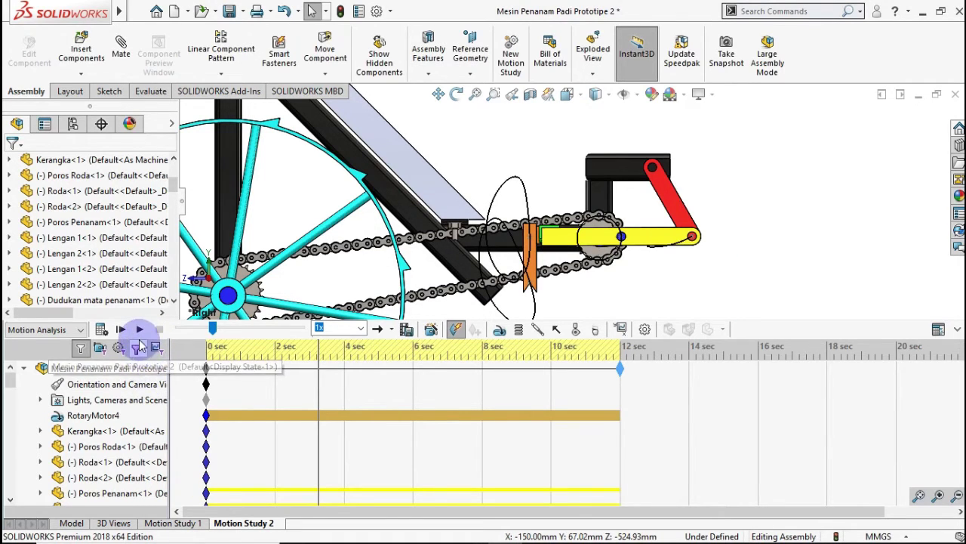
Play the full 12-second linkage motion animation.
{"action": "scroll", "coordinate": [570, 296], "scroll_direction": "down", "scroll_amount": 1}
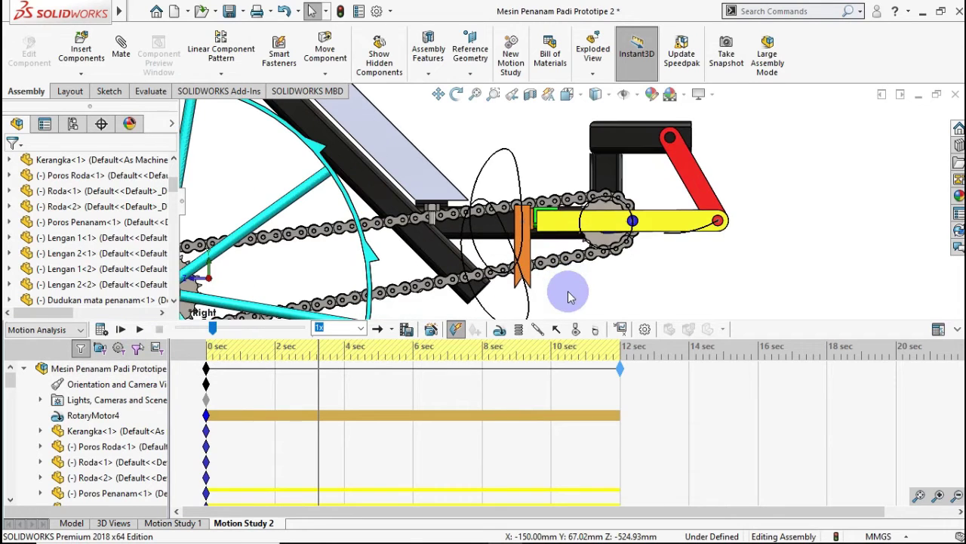
{"action": "scroll", "coordinate": [570, 294], "scroll_direction": "up", "scroll_amount": 2}
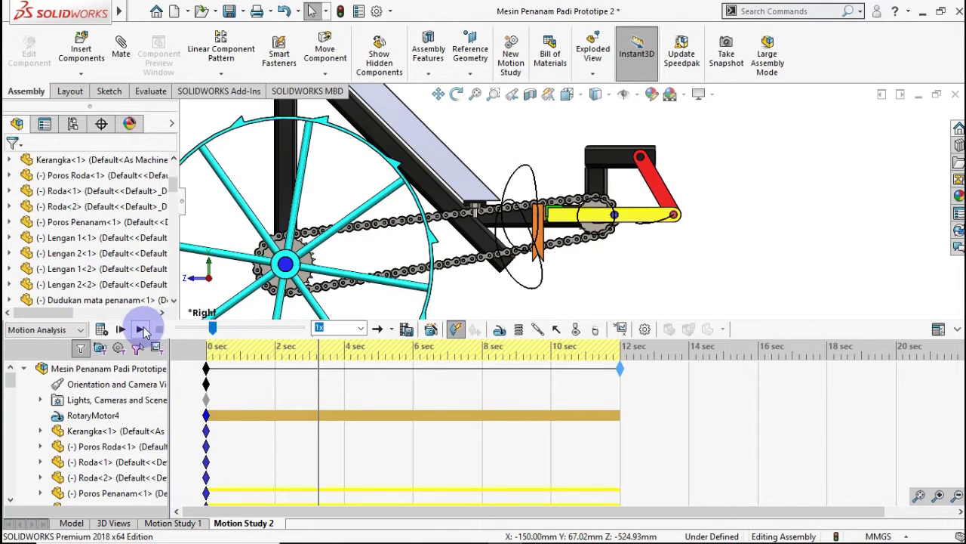
{"action": "left_click", "coordinate": [141, 329]}
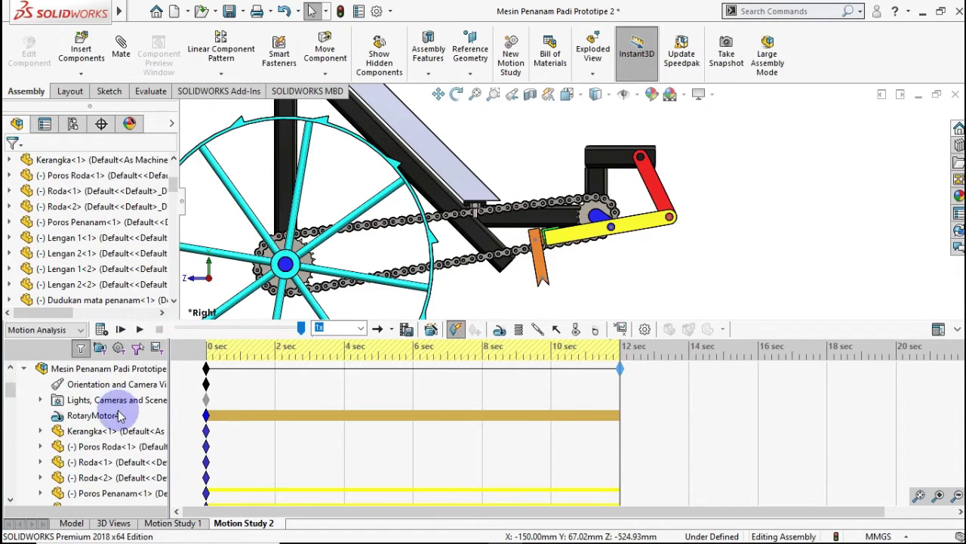
Expand the Results folder in the MotionManager tree and show Plot1, the angular velocity plot.
{"action": "scroll", "coordinate": [102, 411], "scroll_direction": "down", "scroll_amount": 5}
{"action": "scroll", "coordinate": [113, 407], "scroll_direction": "down", "scroll_amount": 3}
{"action": "scroll", "coordinate": [118, 416], "scroll_direction": "down", "scroll_amount": 5}
{"action": "scroll", "coordinate": [117, 411], "scroll_direction": "down", "scroll_amount": 3}
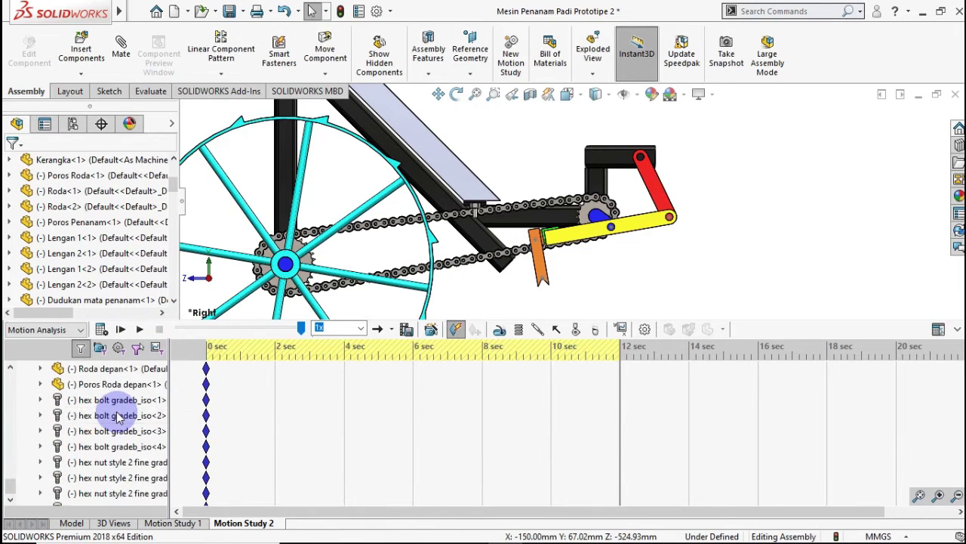
{"action": "scroll", "coordinate": [113, 415], "scroll_direction": "down", "scroll_amount": 5}
{"action": "left_click", "coordinate": [41, 478]}
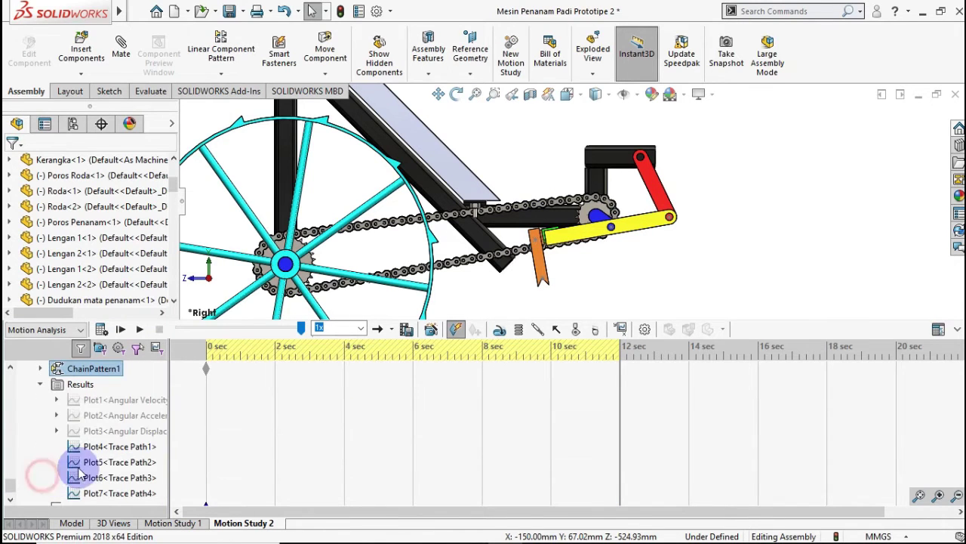
{"action": "right_click", "coordinate": [111, 406]}
{"action": "left_click", "coordinate": [132, 446]}
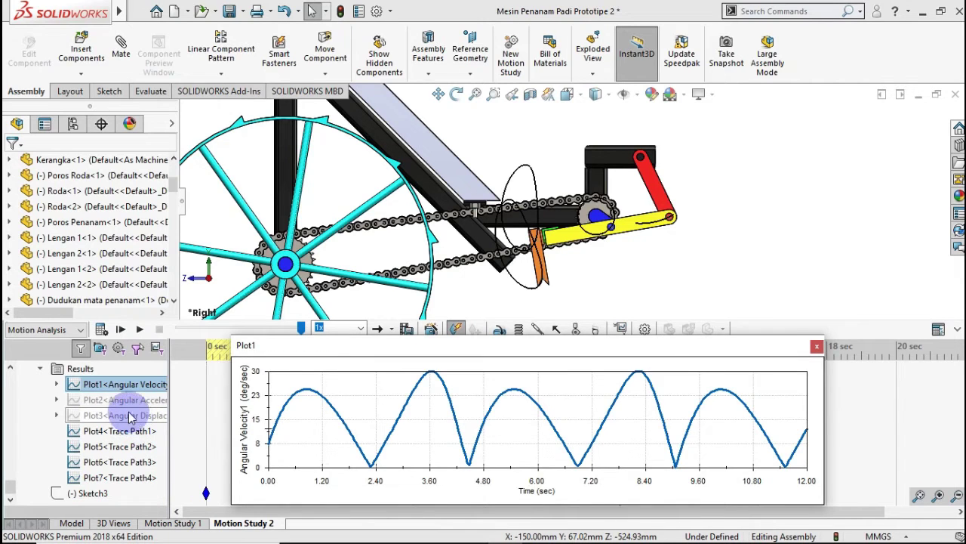
Show Plot2 (angular acceleration) and Plot3 (angular displacement) as well.
{"action": "left_click", "coordinate": [126, 402]}
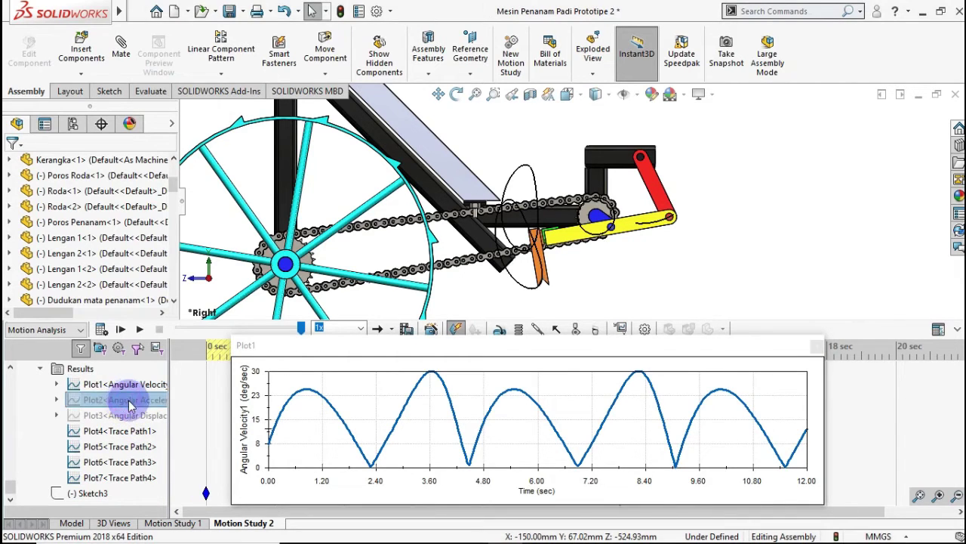
{"action": "right_click", "coordinate": [126, 404]}
{"action": "left_click", "coordinate": [162, 447]}
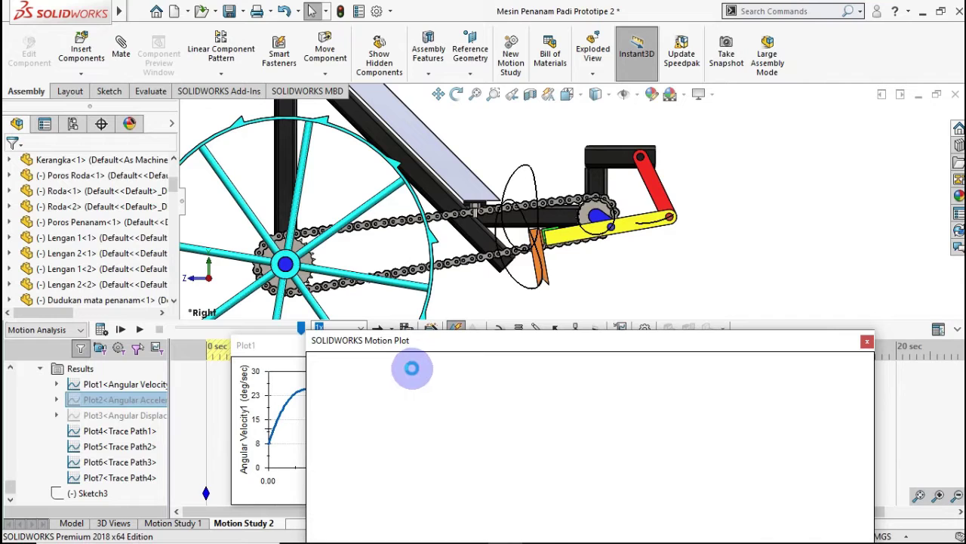
{"action": "right_click", "coordinate": [132, 416]}
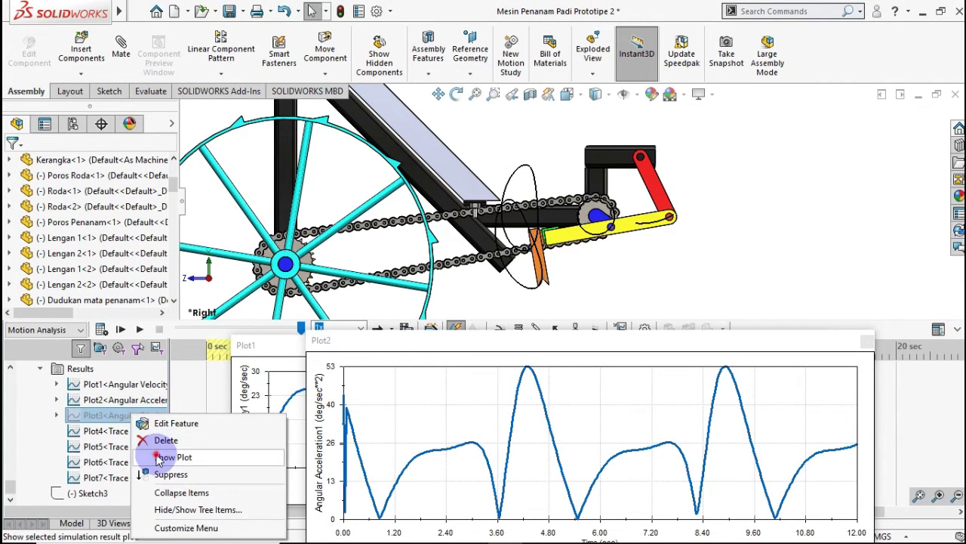
{"action": "left_click", "coordinate": [157, 457]}
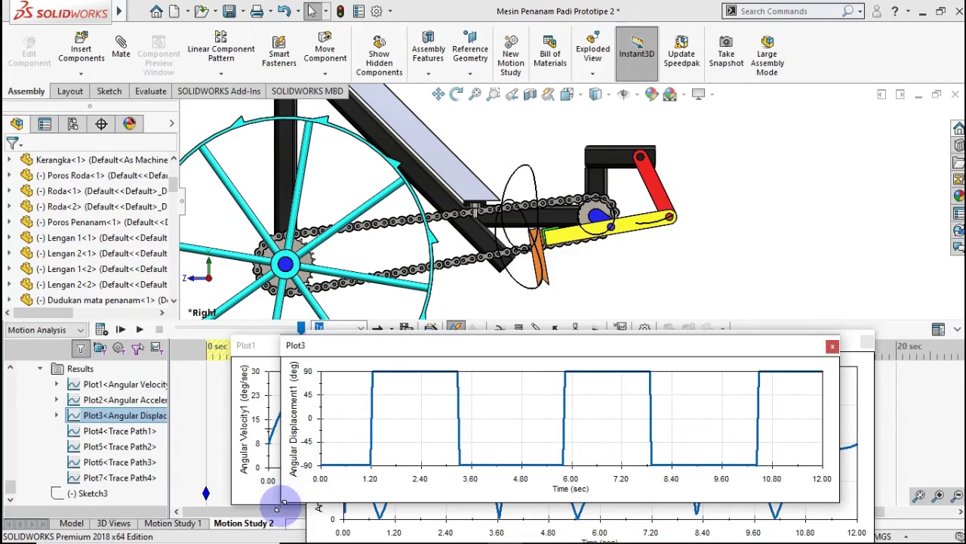
Shrink Plot3 and move it to the upper left, then move Plot2 up and shorten it.
{"action": "left_click_drag", "start_coordinate": [281, 505], "coordinate": [355, 467]}
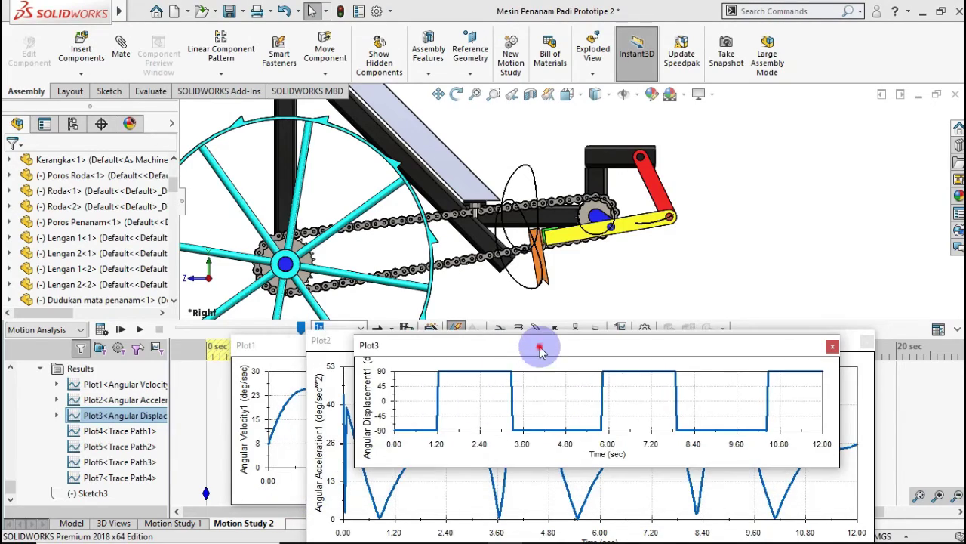
{"action": "left_click_drag", "start_coordinate": [539, 349], "coordinate": [219, 66]}
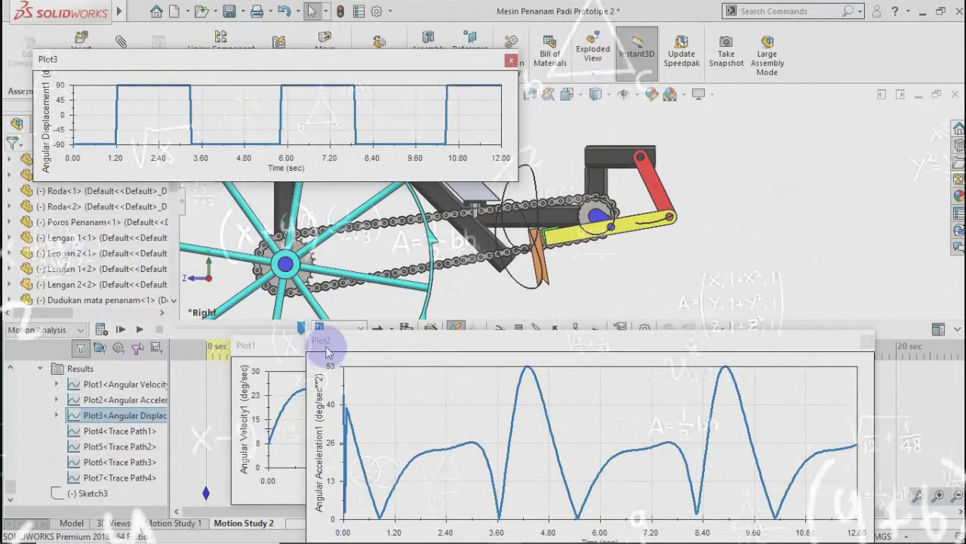
{"action": "left_click_drag", "start_coordinate": [326, 352], "coordinate": [263, 275]}
{"action": "left_click_drag", "start_coordinate": [246, 500], "coordinate": [249, 483]}
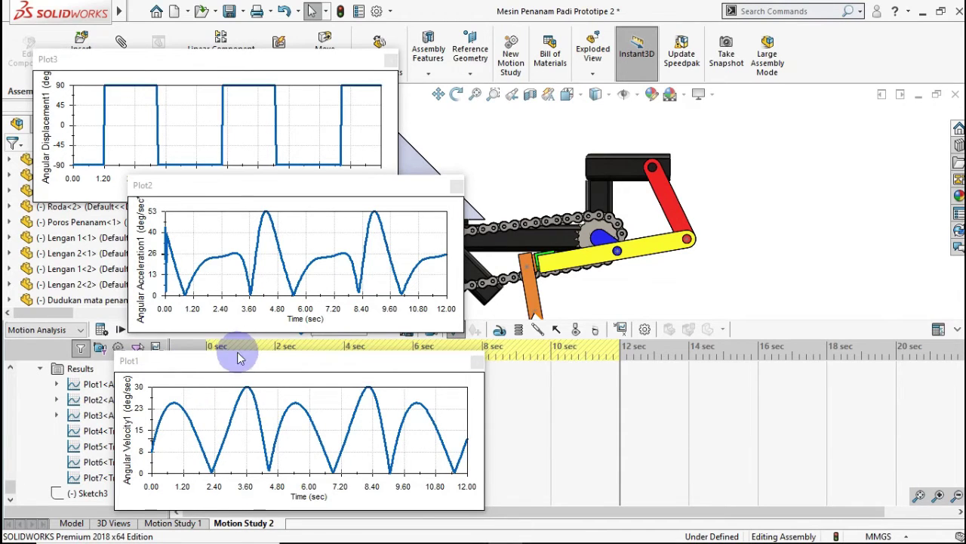
Scrub the angular velocity plot through about 2.2, 2.9, 3.6, 0.6 and 0.3 s.
{"action": "left_click", "coordinate": [204, 415]}
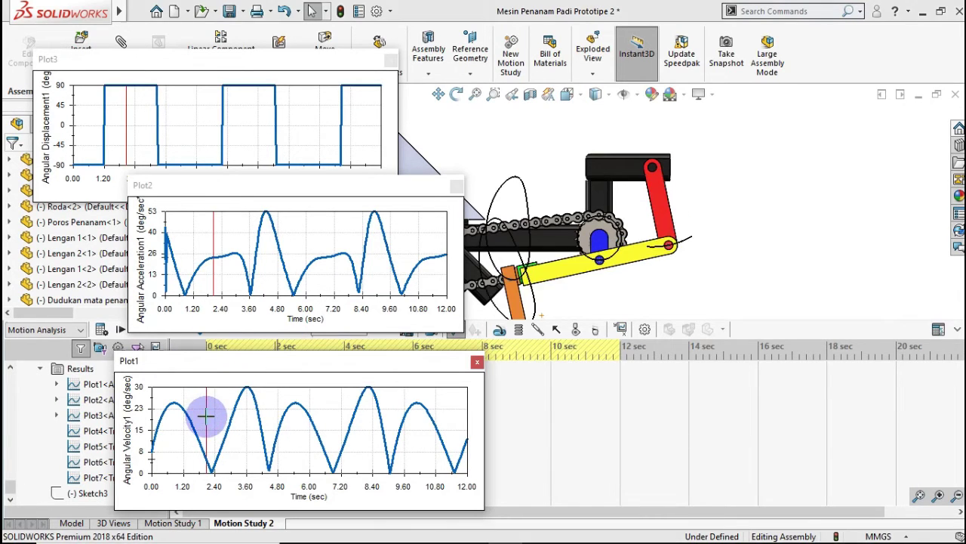
{"action": "left_click", "coordinate": [224, 413]}
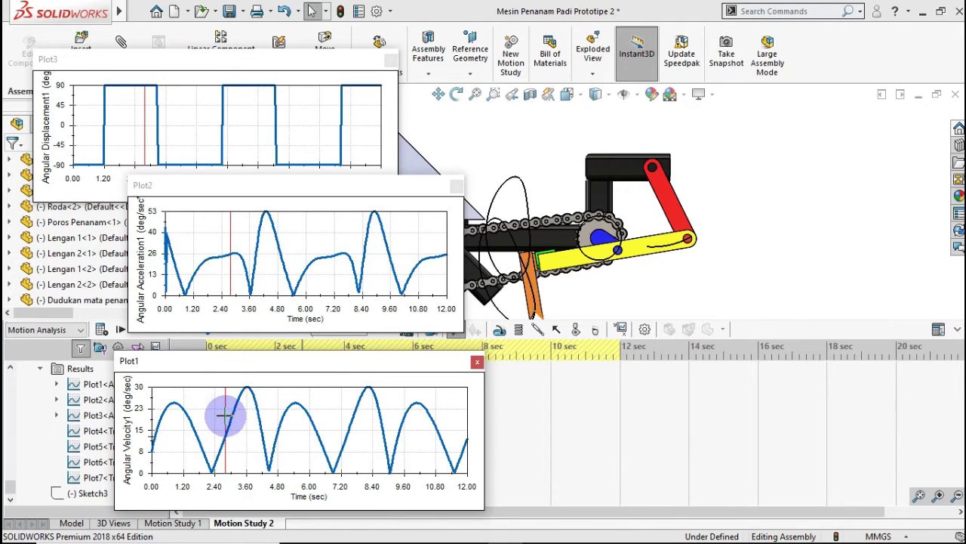
{"action": "left_click", "coordinate": [192, 410]}
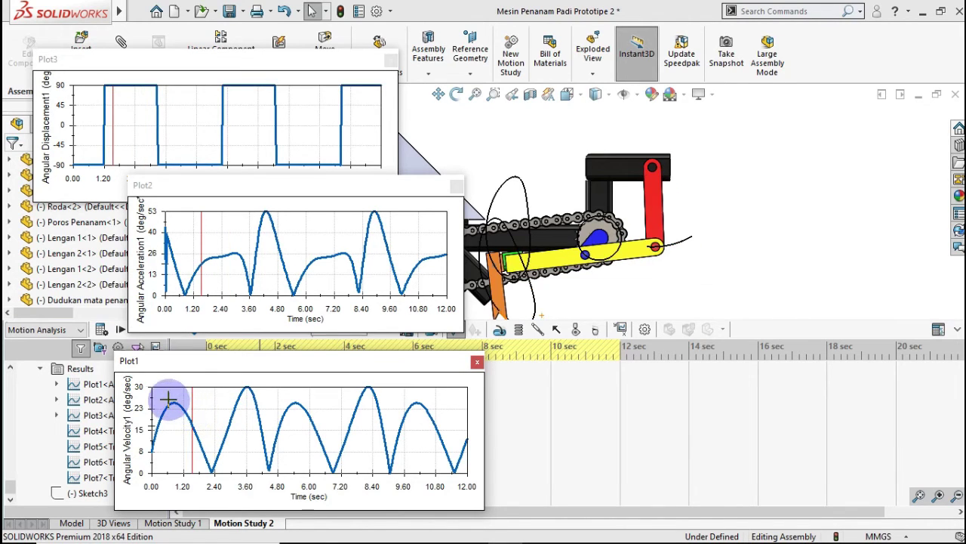
{"action": "left_click", "coordinate": [245, 425]}
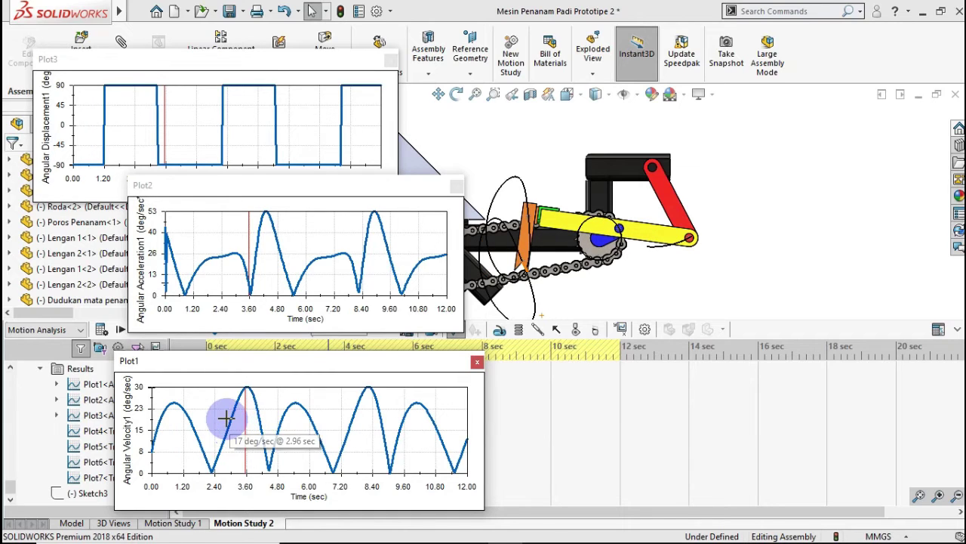
{"action": "left_click", "coordinate": [227, 418]}
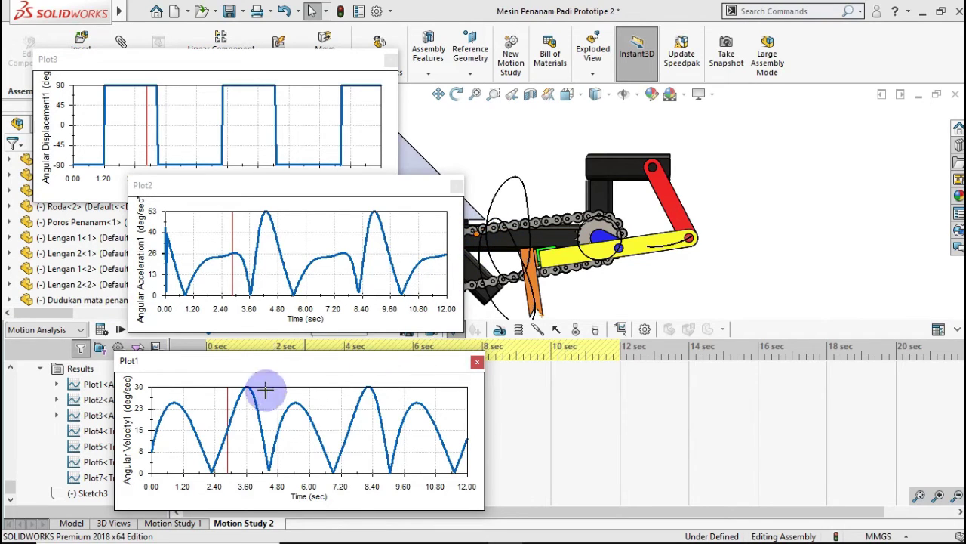
{"action": "left_click", "coordinate": [169, 398]}
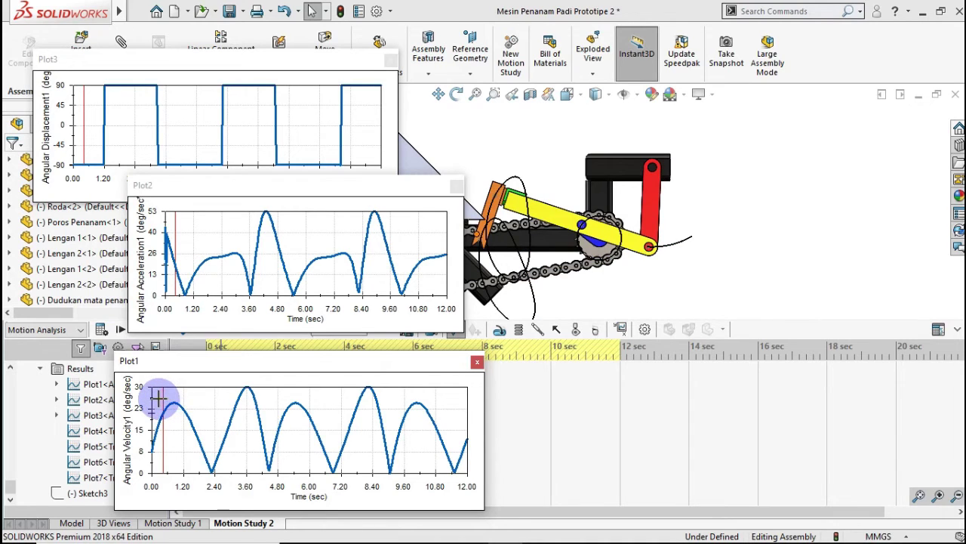
{"action": "left_click", "coordinate": [157, 398]}
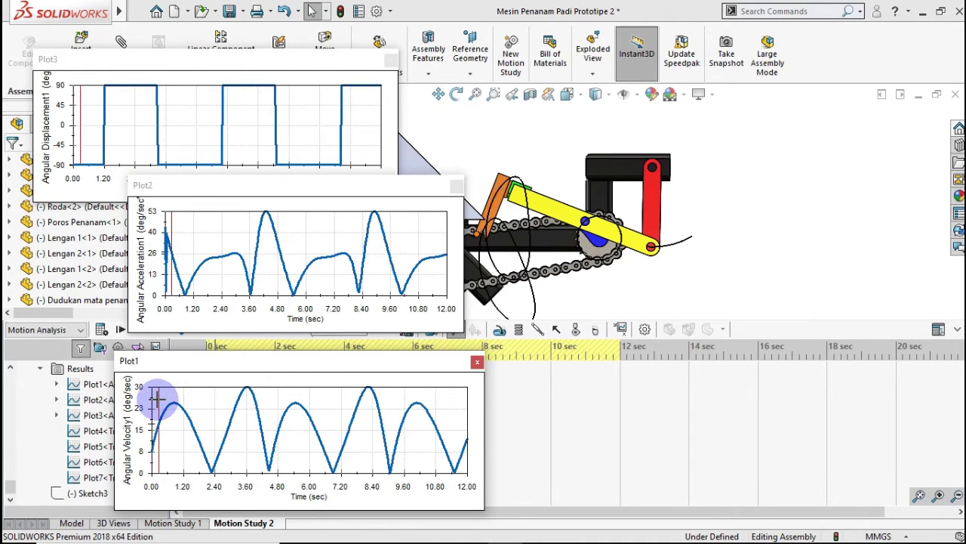
Settle the study time near 4.6 s and read about 10 deg/sec angular velocity.
{"action": "left_click", "coordinate": [272, 411]}
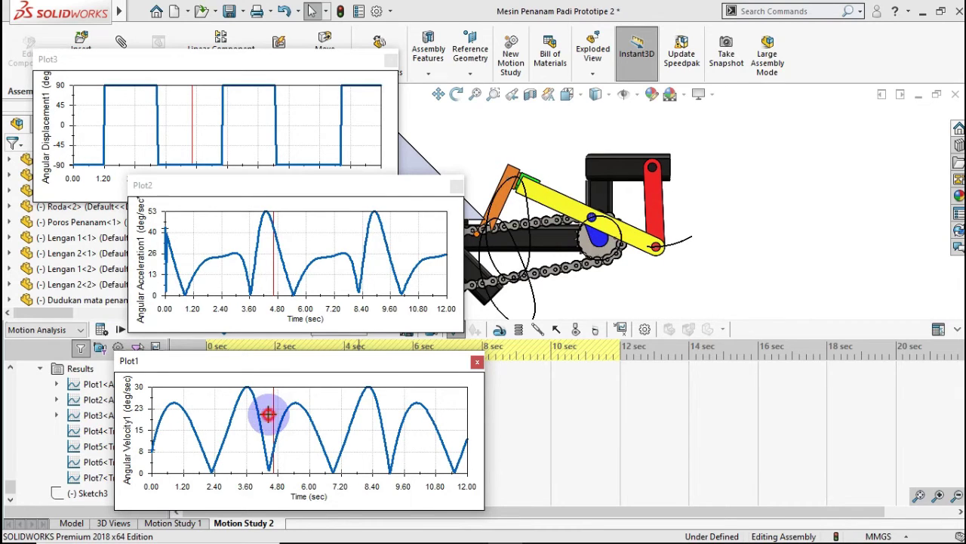
{"action": "left_click", "coordinate": [268, 413]}
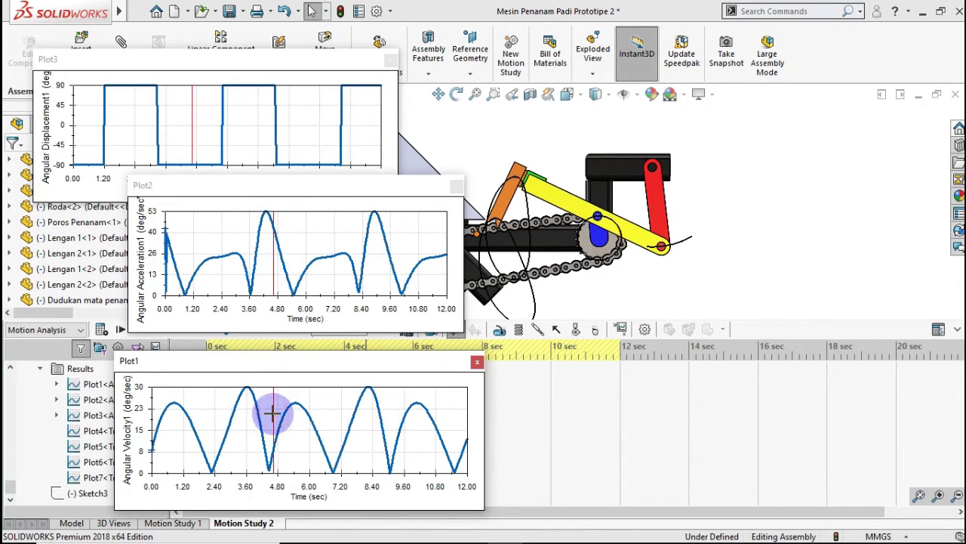
{"action": "left_click", "coordinate": [274, 413]}
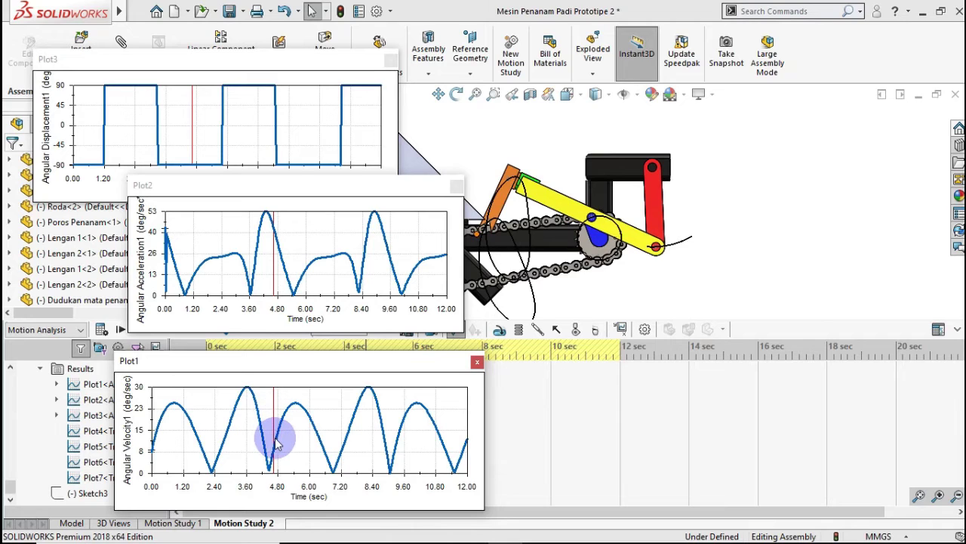
{"action": "mouse_move", "coordinate": [274, 446]}
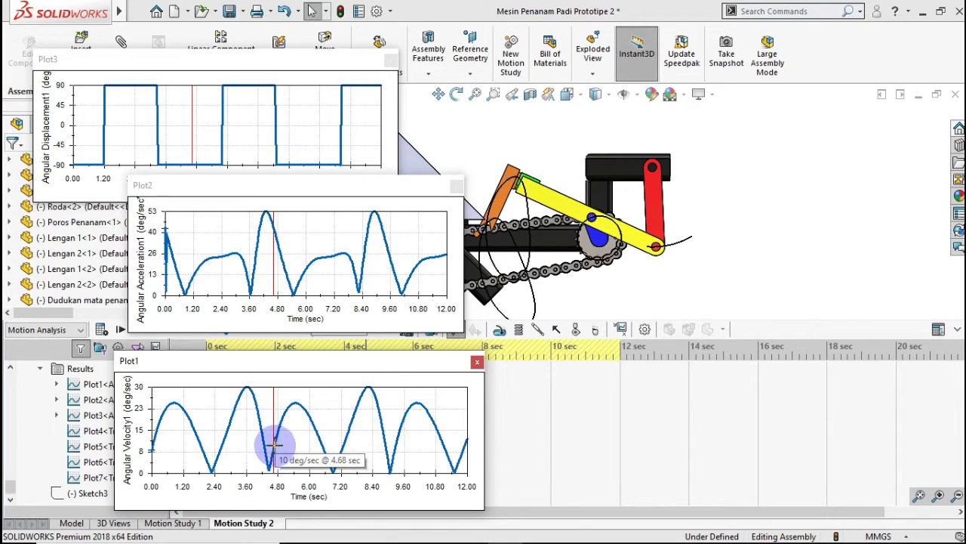
{"action": "left_click", "coordinate": [273, 451]}
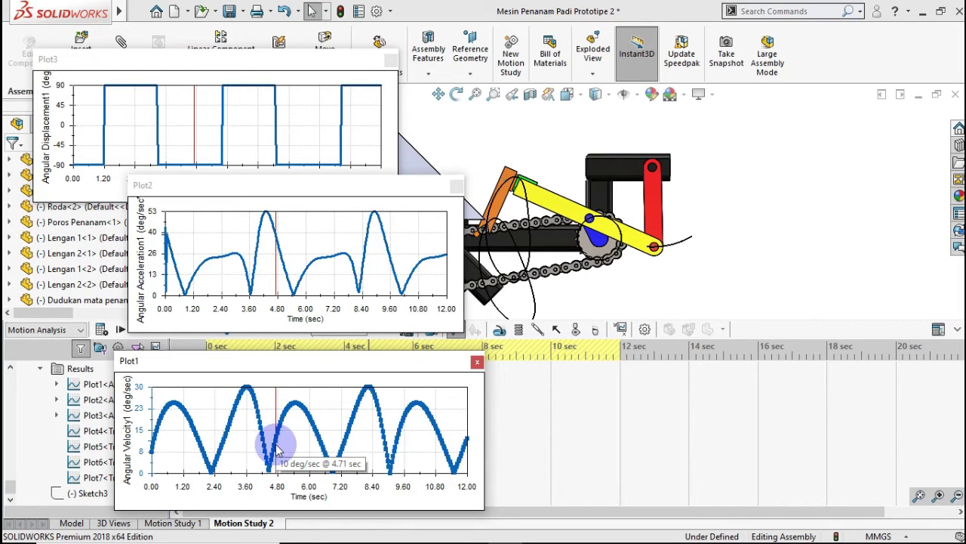
Read an angular acceleration value, then orbit the assembly for a different view of the linkage.
{"action": "left_click", "coordinate": [278, 244]}
{"action": "mouse_move", "coordinate": [349, 251]}
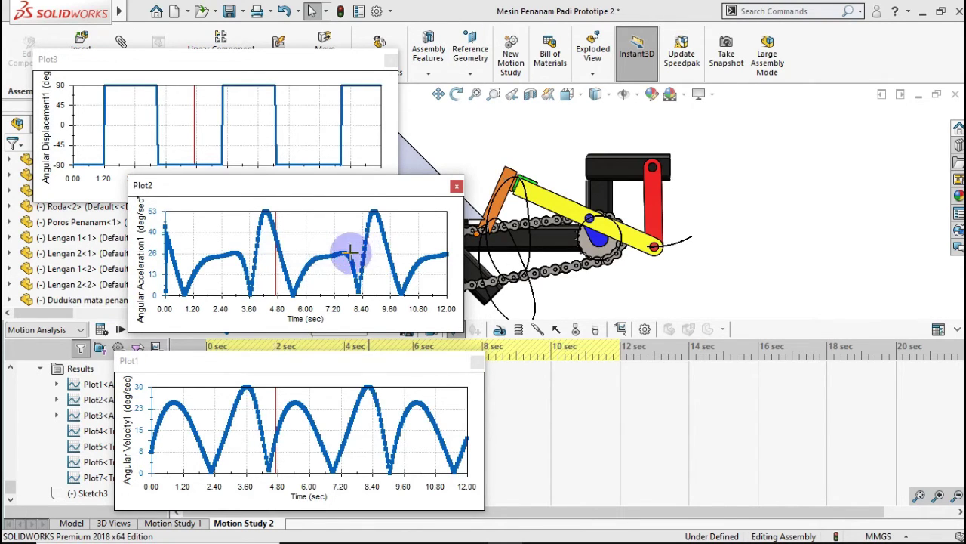
{"action": "middle_click_drag", "start_coordinate": [533, 285], "coordinate": [549, 292]}
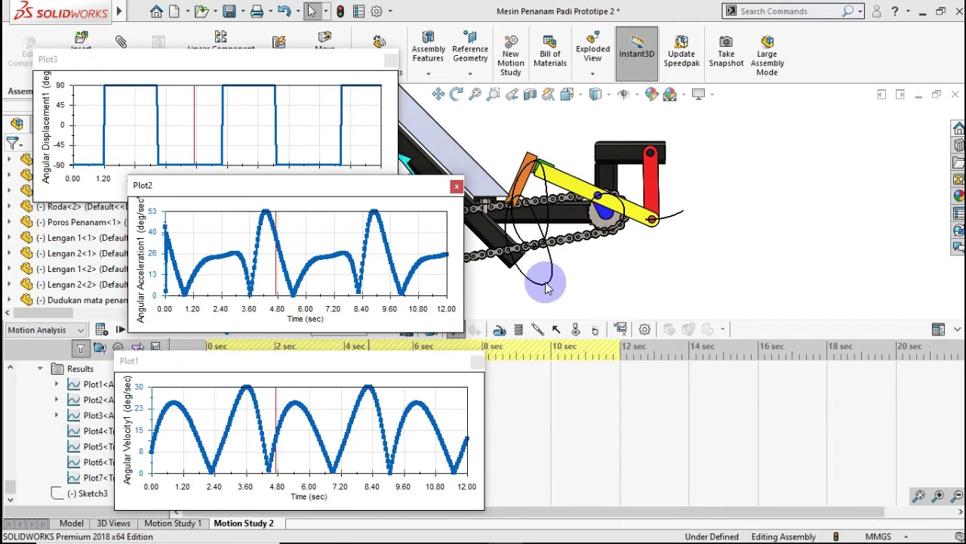
{"action": "left_click", "coordinate": [547, 287]}
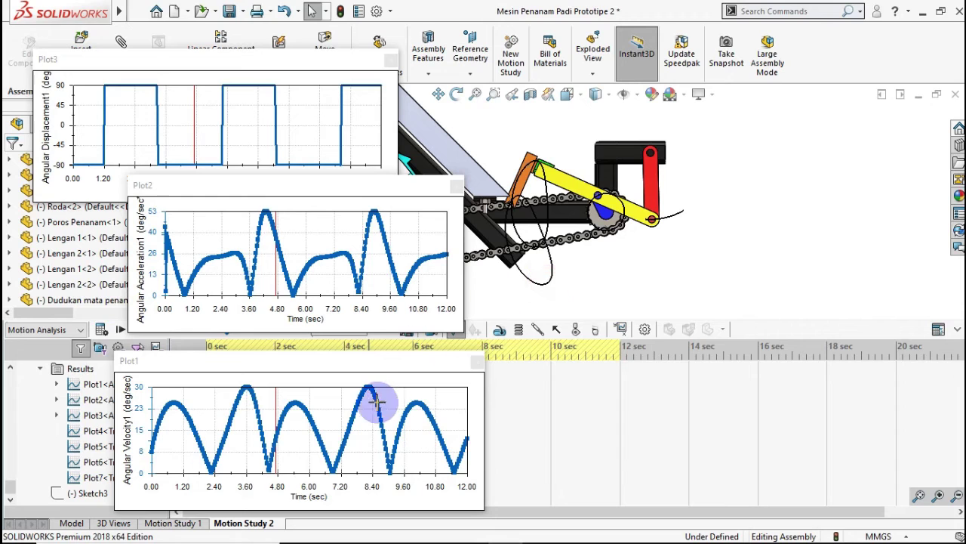
Move the study time to about 7.0 s, where angular velocity drops to zero.
{"action": "left_click", "coordinate": [332, 413]}
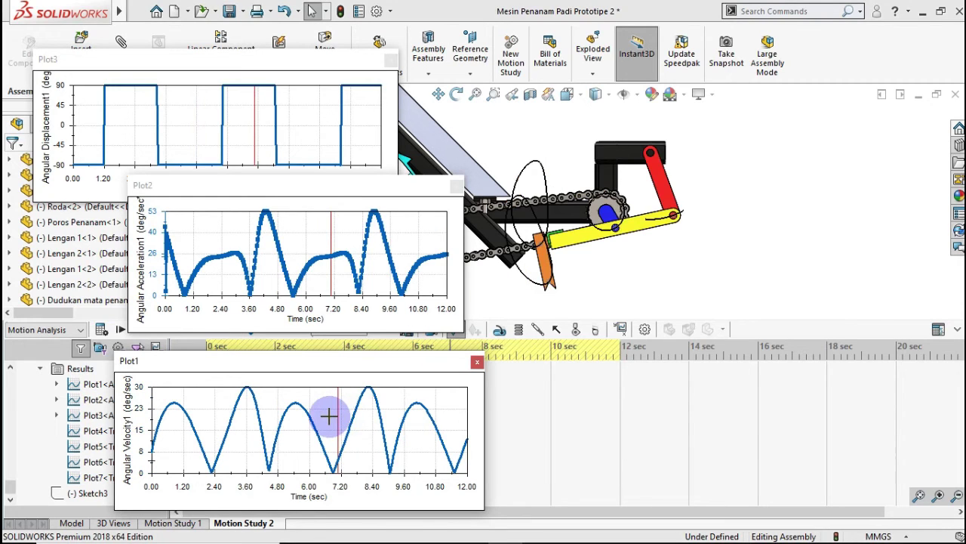
{"action": "left_click", "coordinate": [329, 416]}
{"action": "left_click", "coordinate": [336, 418]}
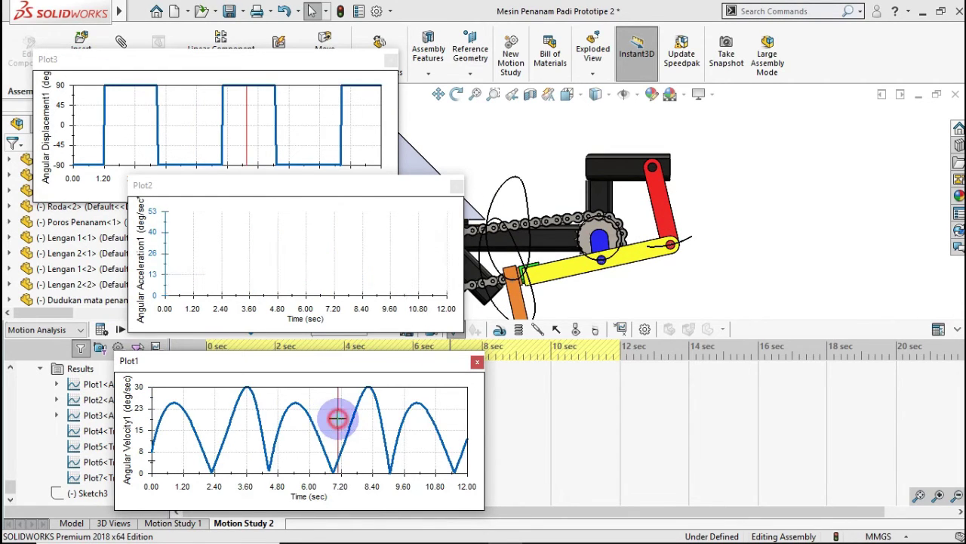
{"action": "scroll", "coordinate": [558, 297], "scroll_direction": "down", "scroll_amount": 2}
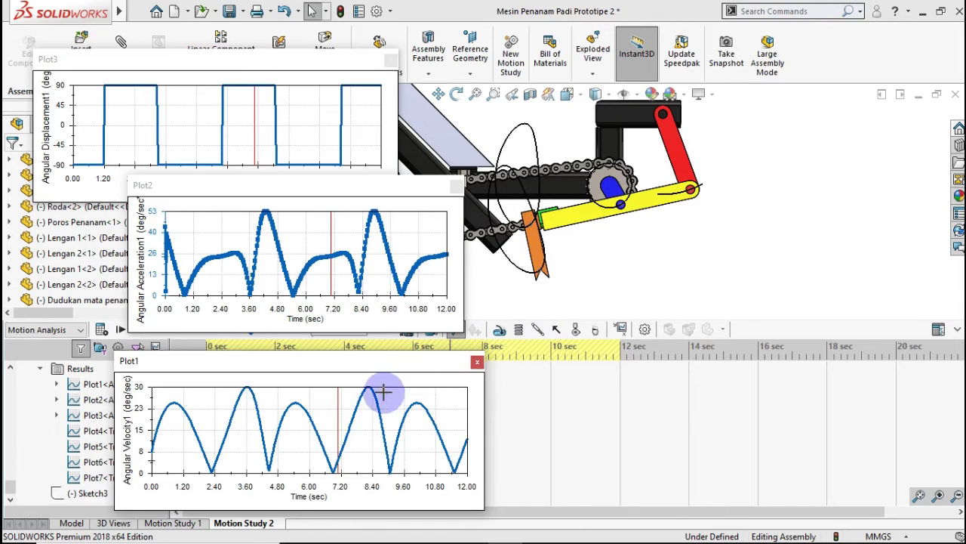
{"action": "left_click", "coordinate": [329, 414]}
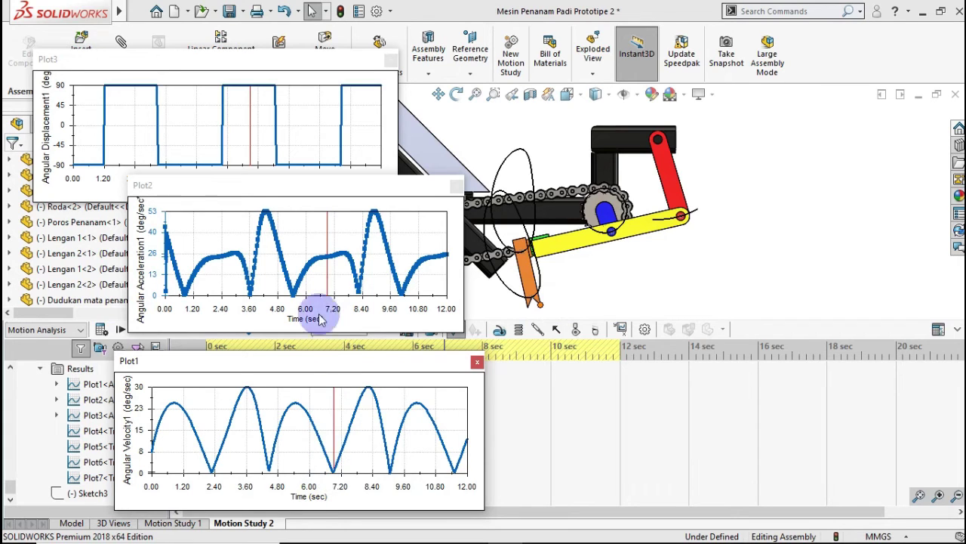
Show the acceleration curve's data points near 7 s, then jump to about 8.3 s.
{"action": "left_click", "coordinate": [328, 258]}
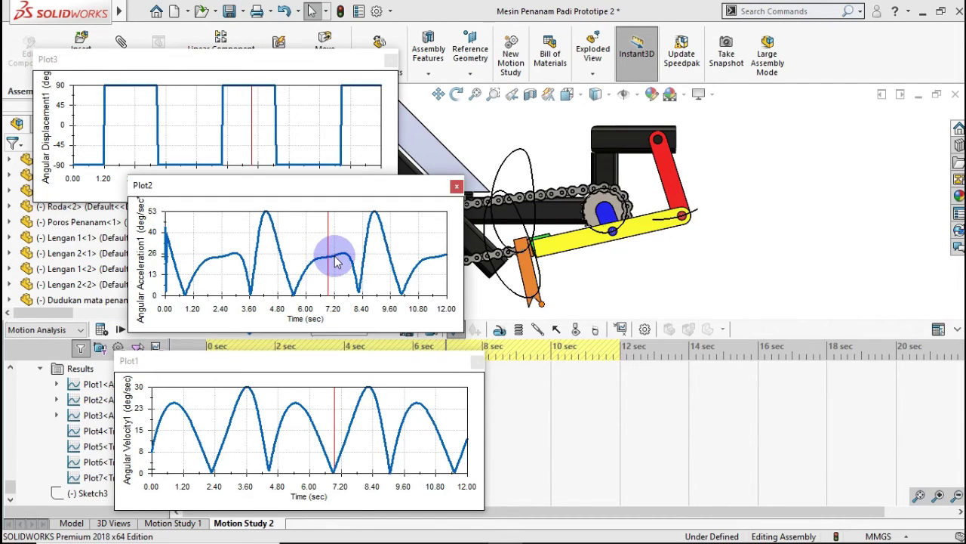
{"action": "left_click", "coordinate": [337, 261]}
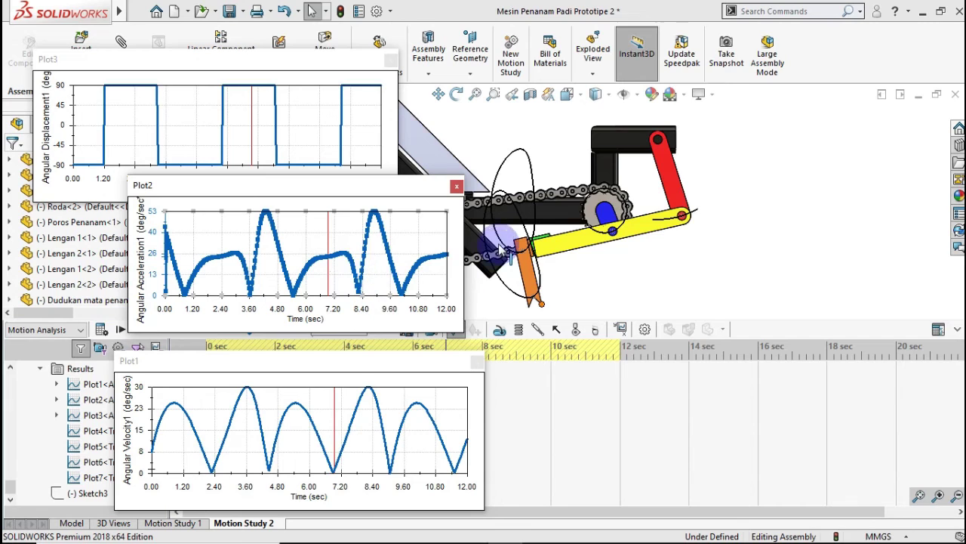
{"action": "left_click", "coordinate": [367, 417]}
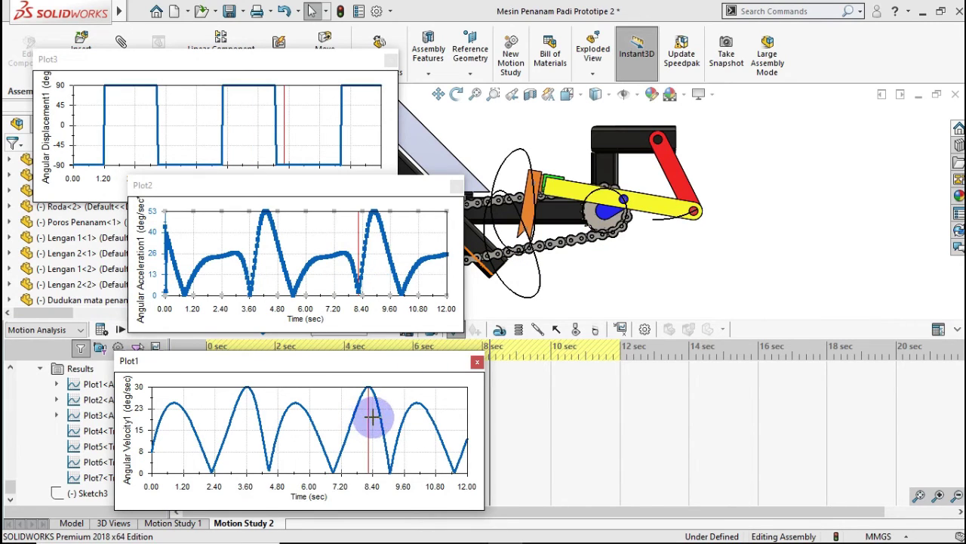
Step the study time between 8.3 s and 9.1 s, checking angular acceleration near 8.4 s.
{"action": "left_click", "coordinate": [372, 416]}
{"action": "left_click", "coordinate": [368, 416]}
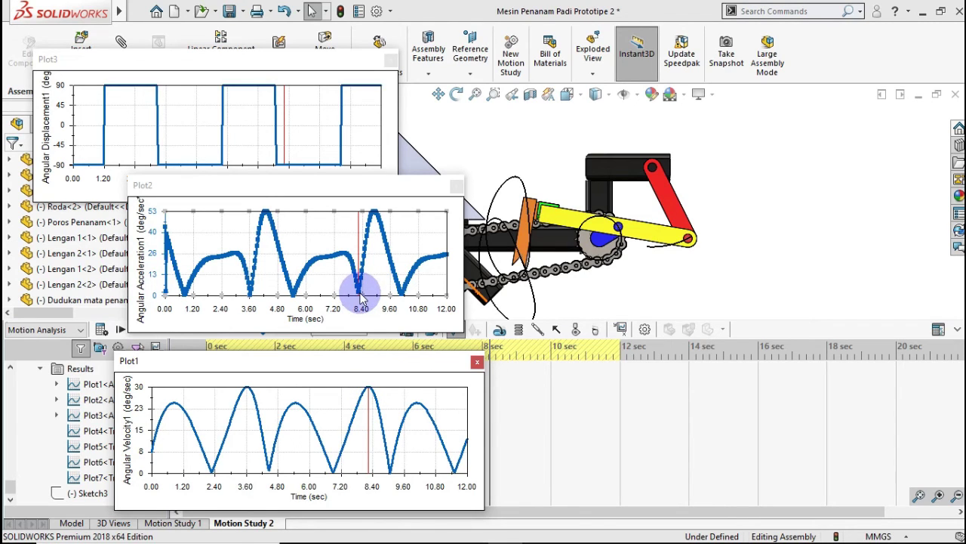
{"action": "left_click", "coordinate": [361, 297]}
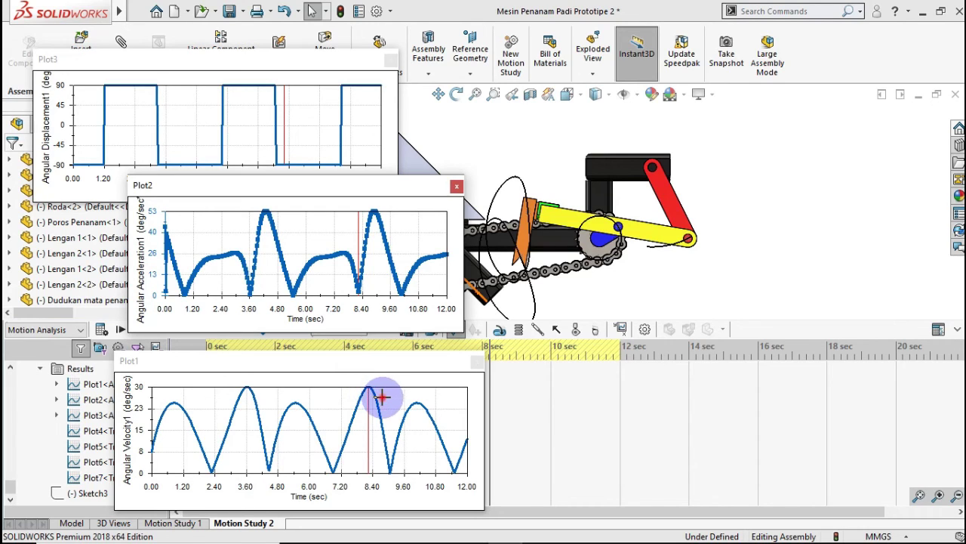
{"action": "left_click", "coordinate": [382, 397]}
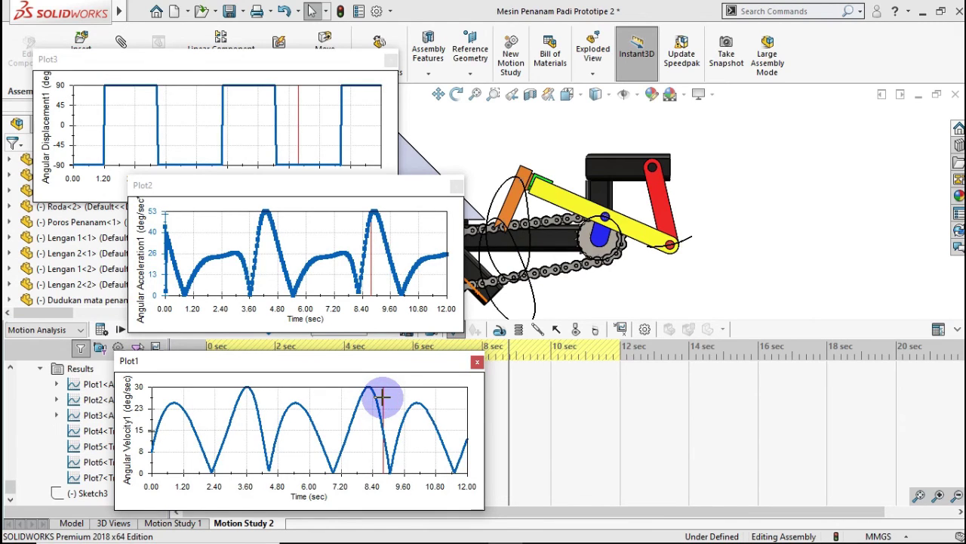
{"action": "left_click", "coordinate": [389, 406]}
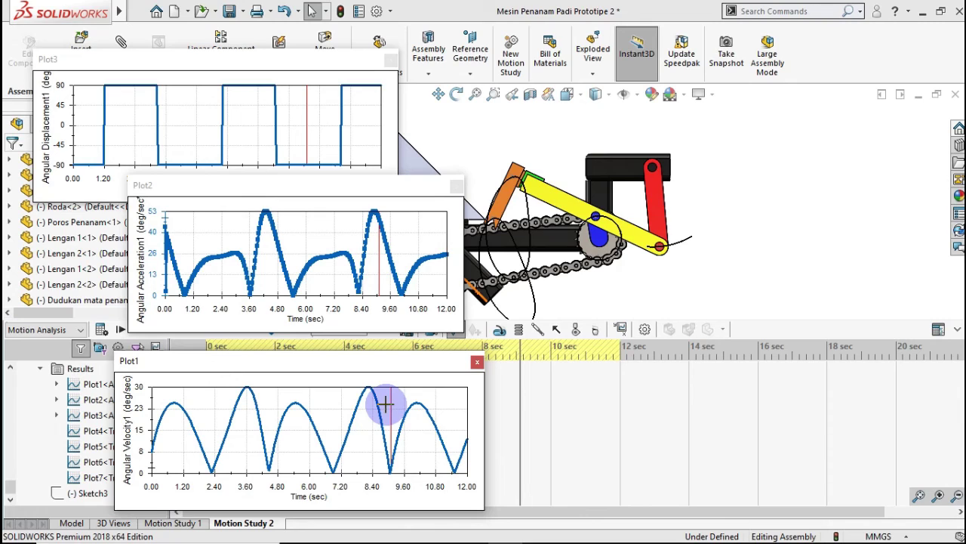
{"action": "left_click", "coordinate": [385, 404]}
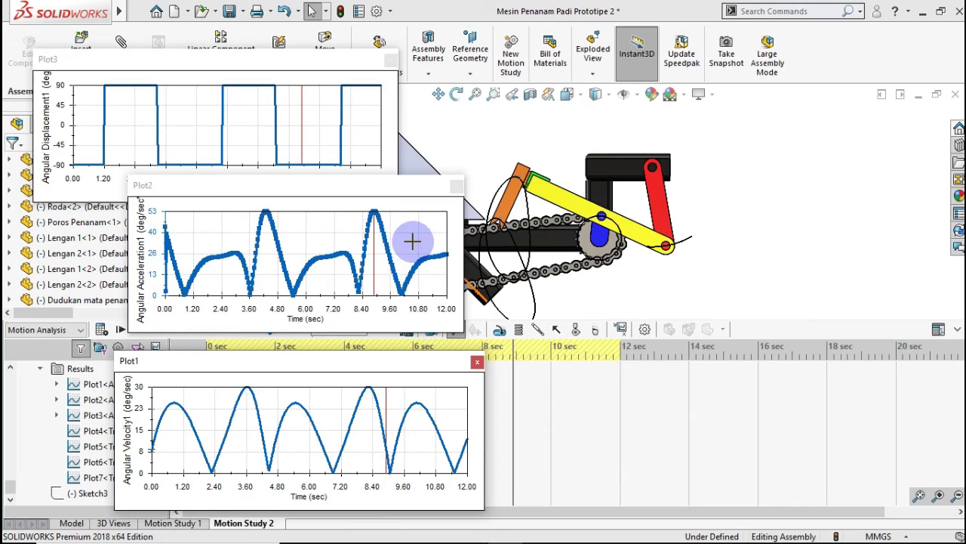
Click empty graphics space and the acceleration plot, leaving the linkage posed at the velocity peak.
{"action": "left_click", "coordinate": [710, 272]}
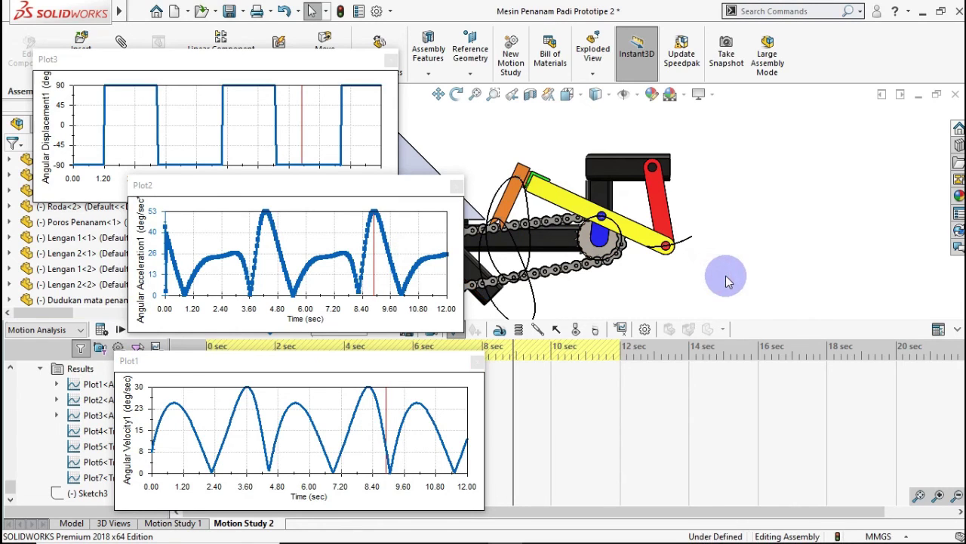
{"action": "left_click", "coordinate": [362, 274]}
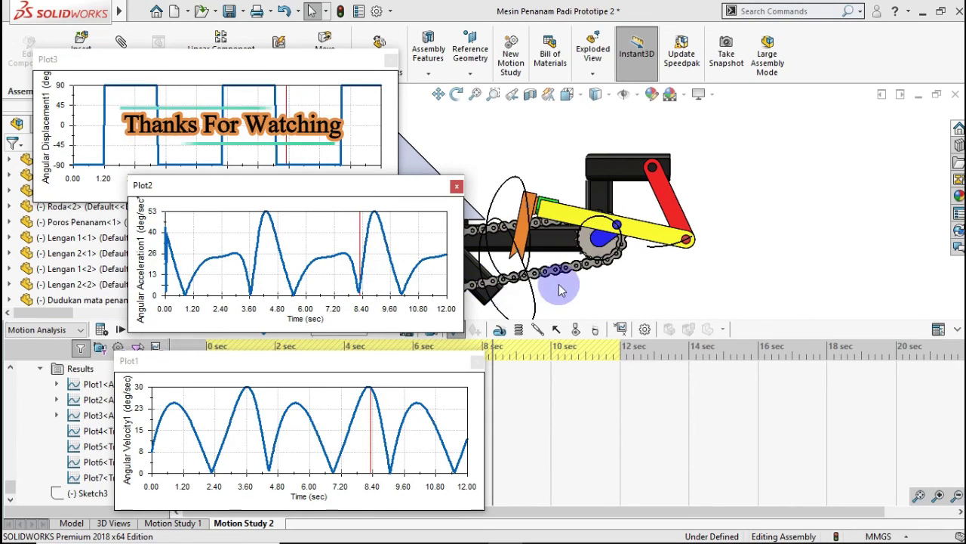
{"action": "left_click", "coordinate": [740, 277]}
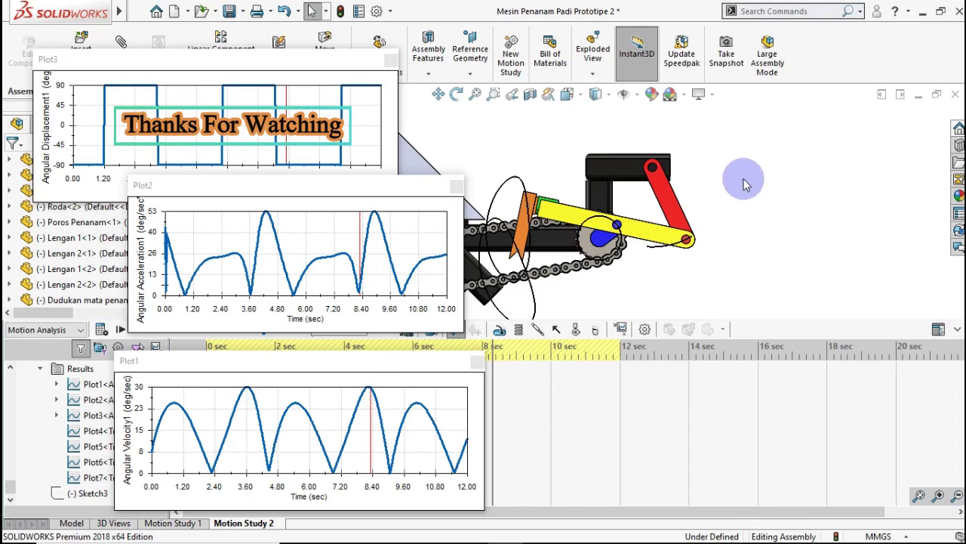